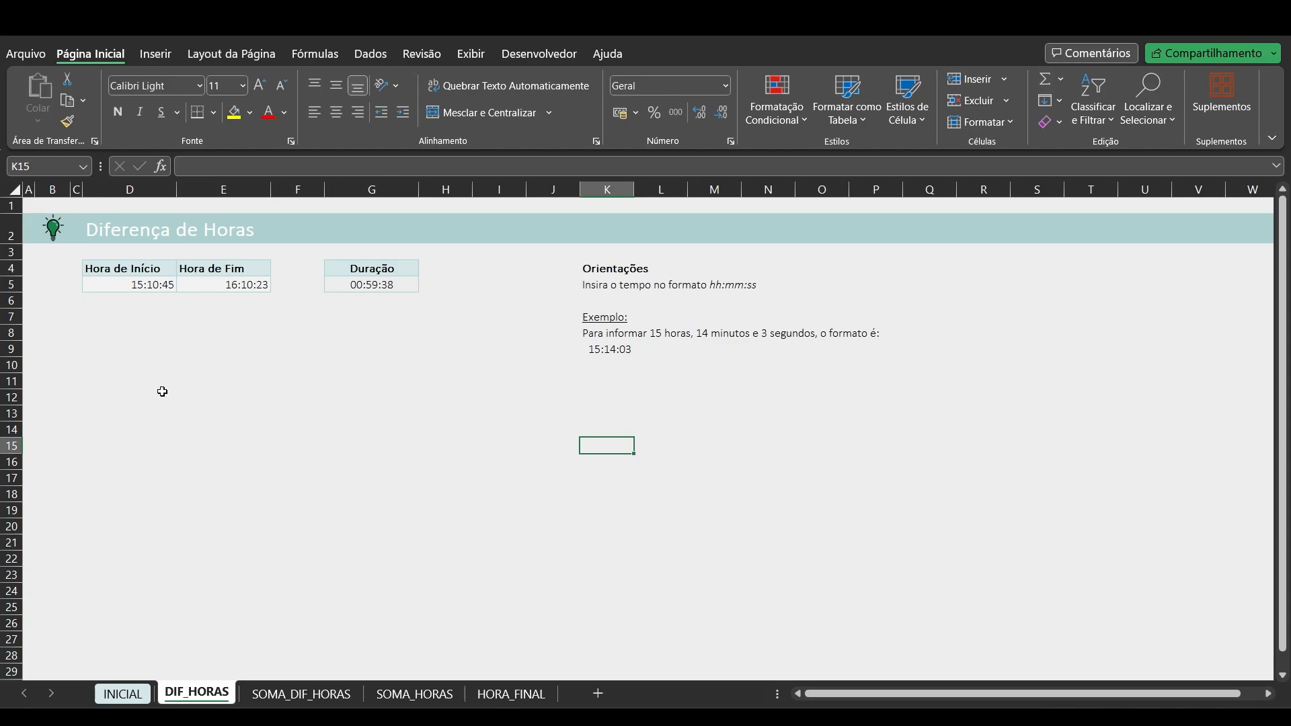
left_click(120, 285)
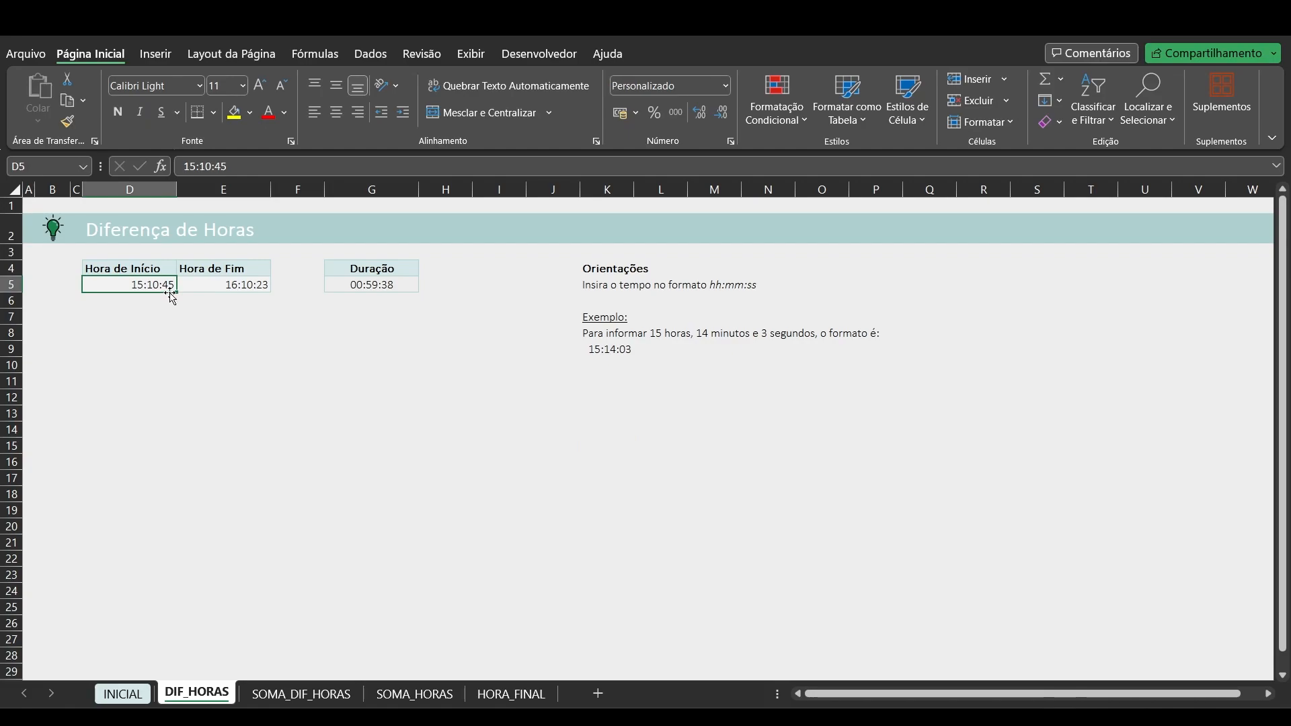
left_click(202, 286)
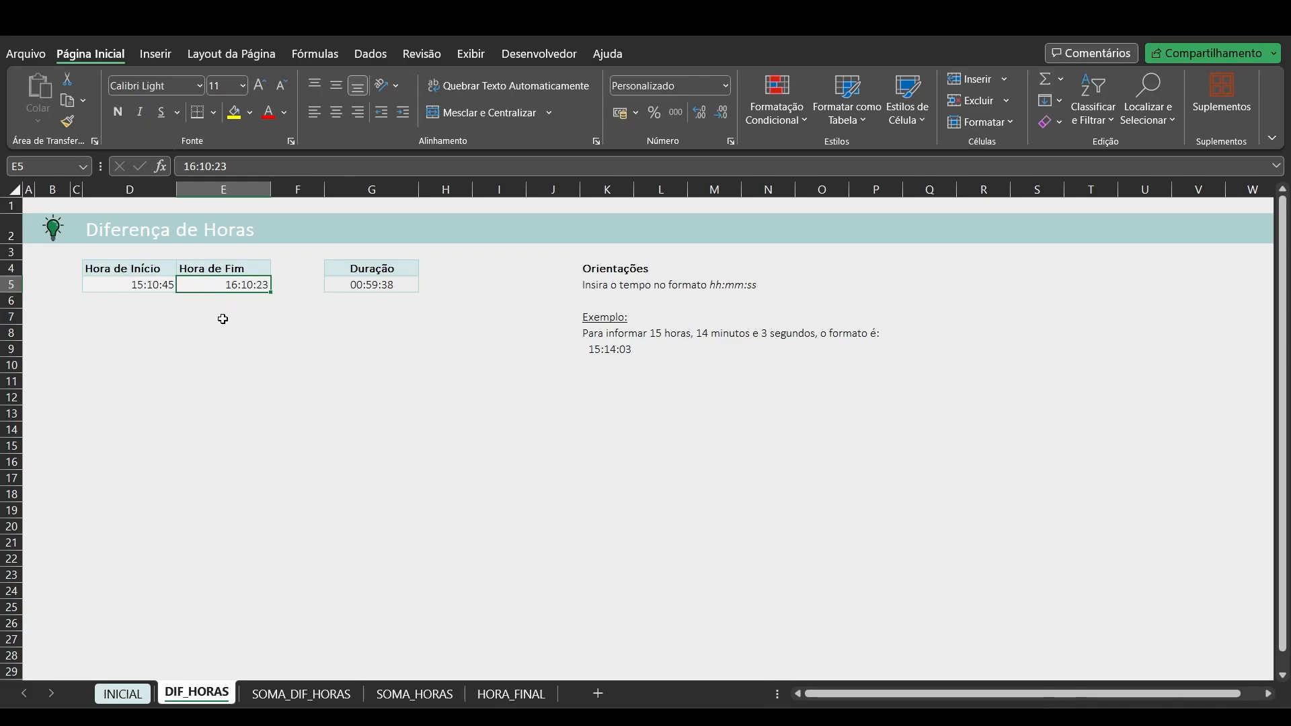
left_click(104, 287)
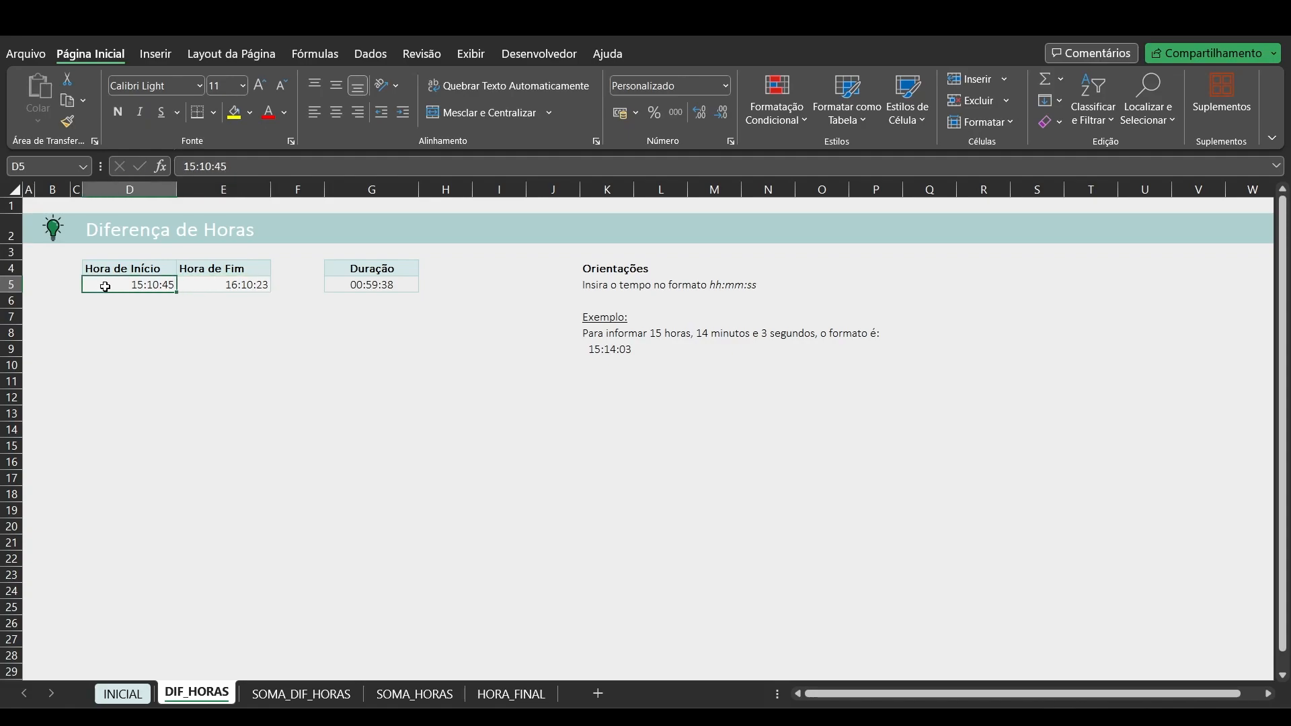
left_click(191, 284)
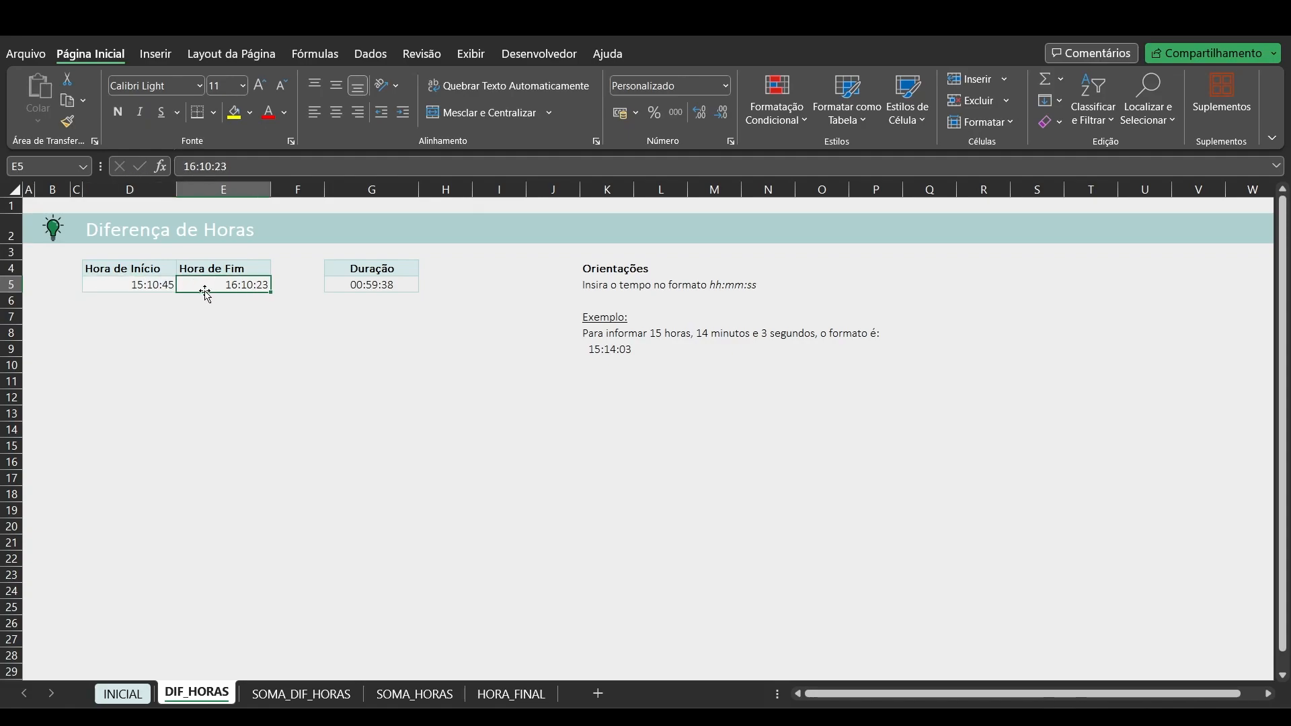
left_click(355, 303)
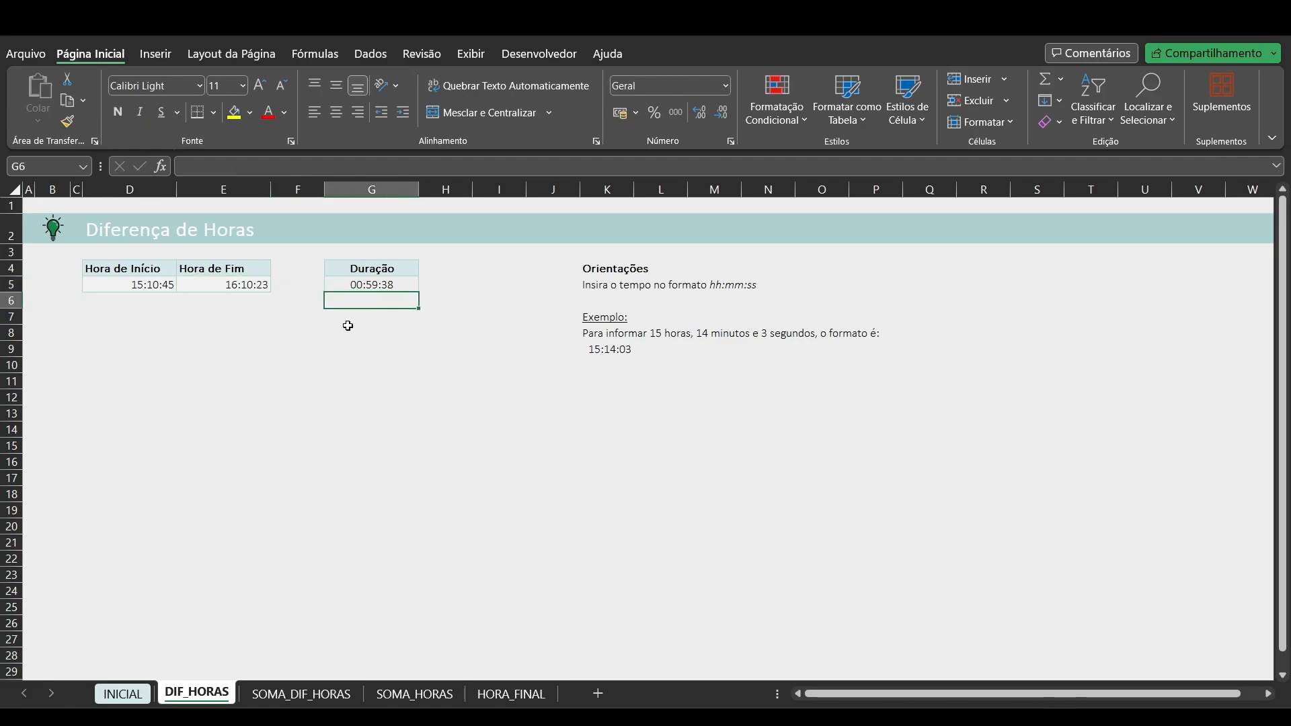
Set the Hora de Fim value in row 5 of the DIF_HORAS sheet to 17:18:23.
left_click(228, 285)
left_click_drag(191, 166, 211, 167)
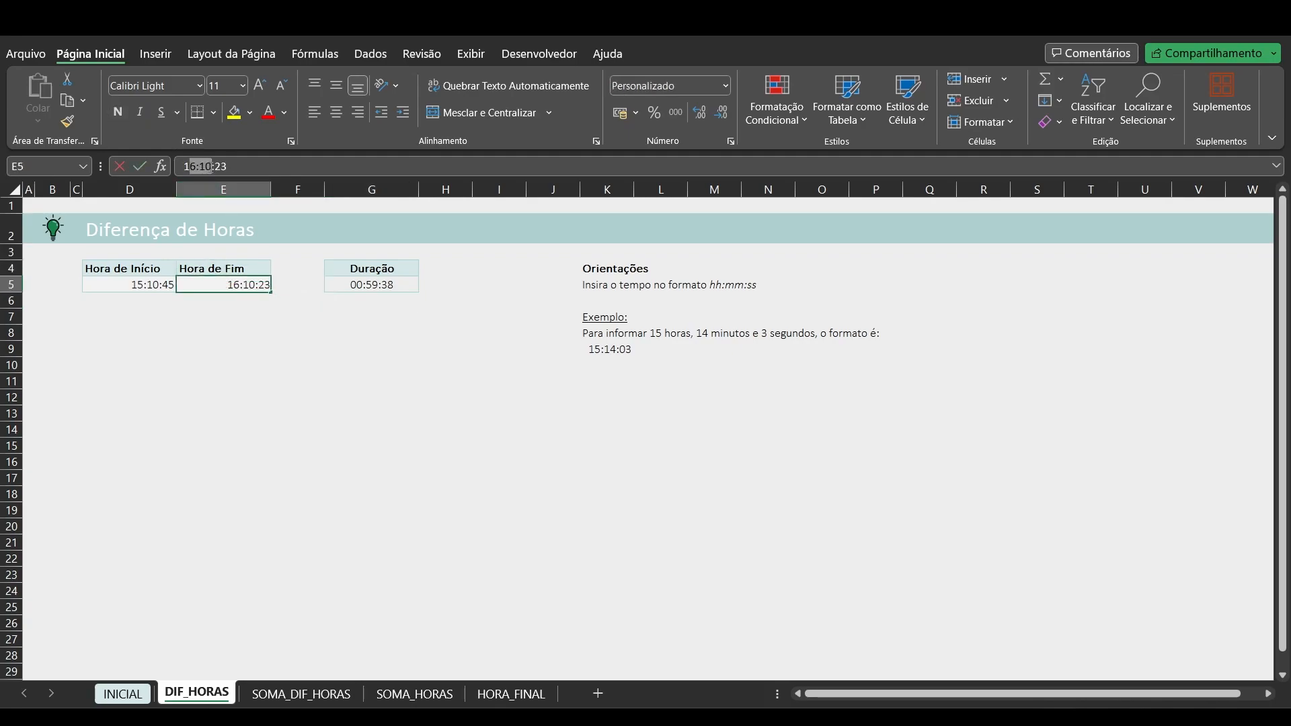
type("7:18")
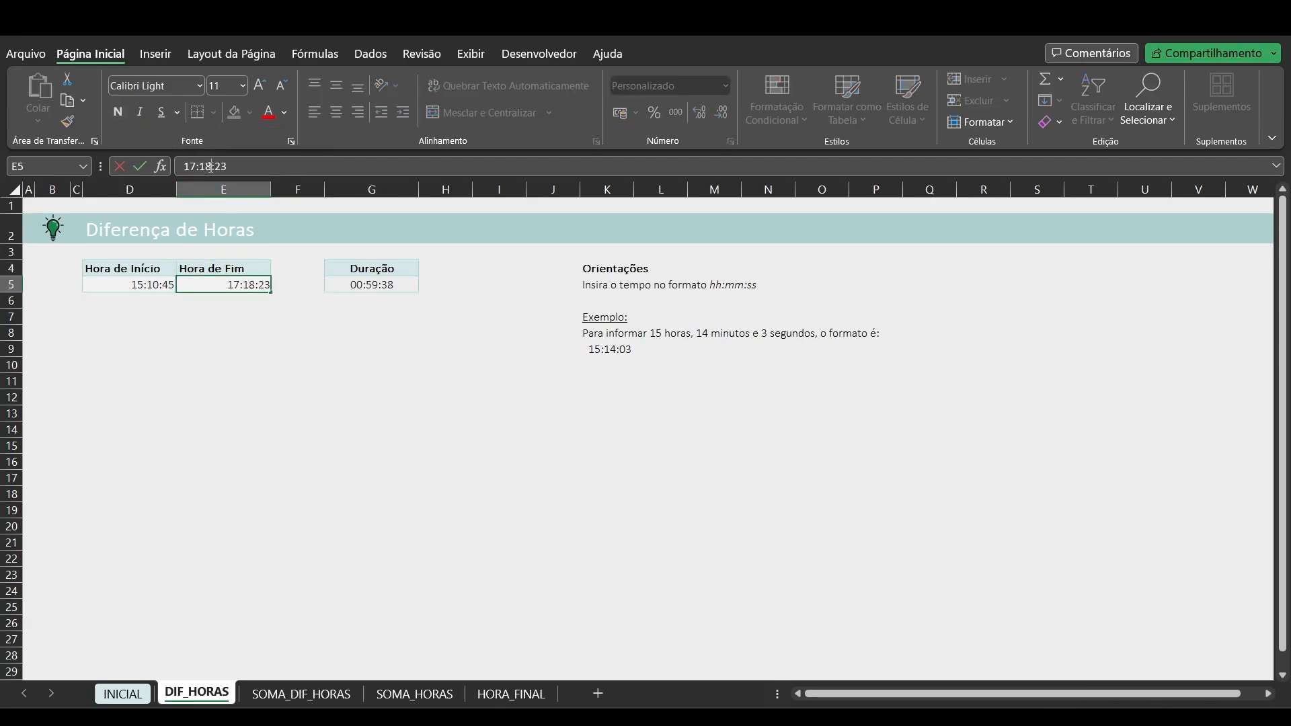
key("Return")
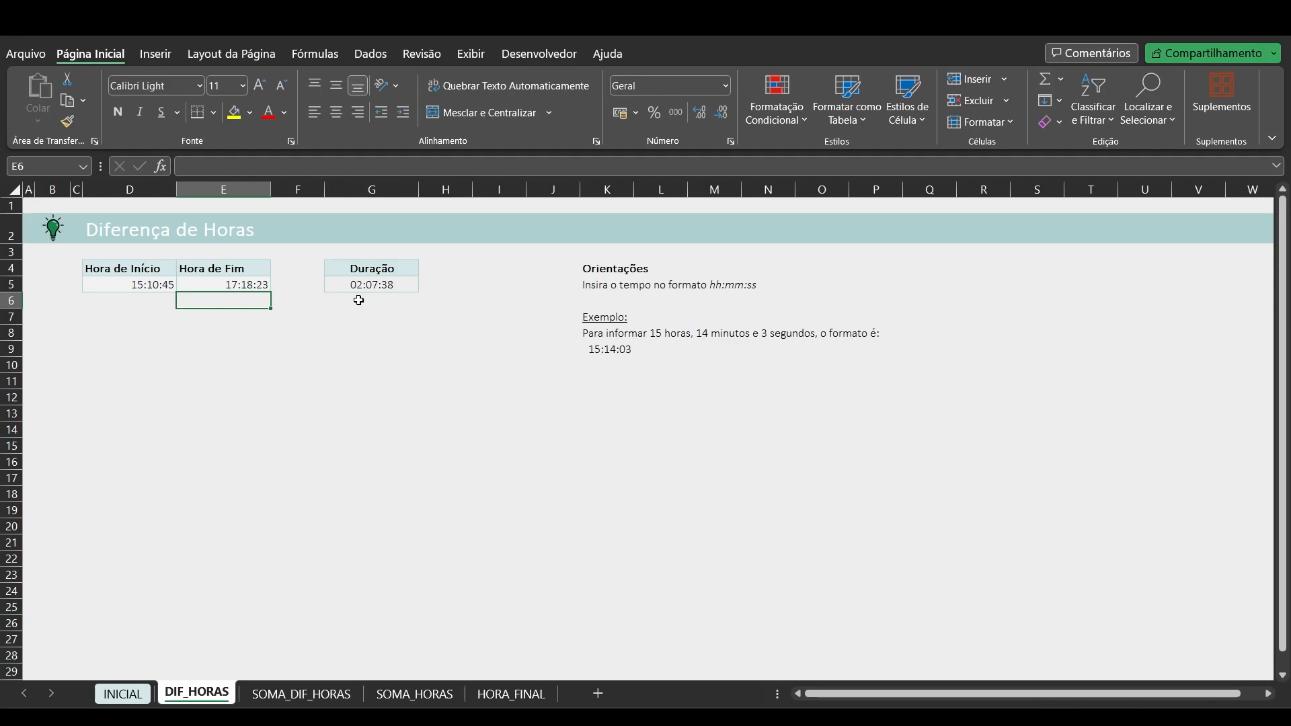
Examine the SOMA_DIF_HORAS sheet, including the ID list down to its last rows and the columns of the first record.
left_click(304, 693)
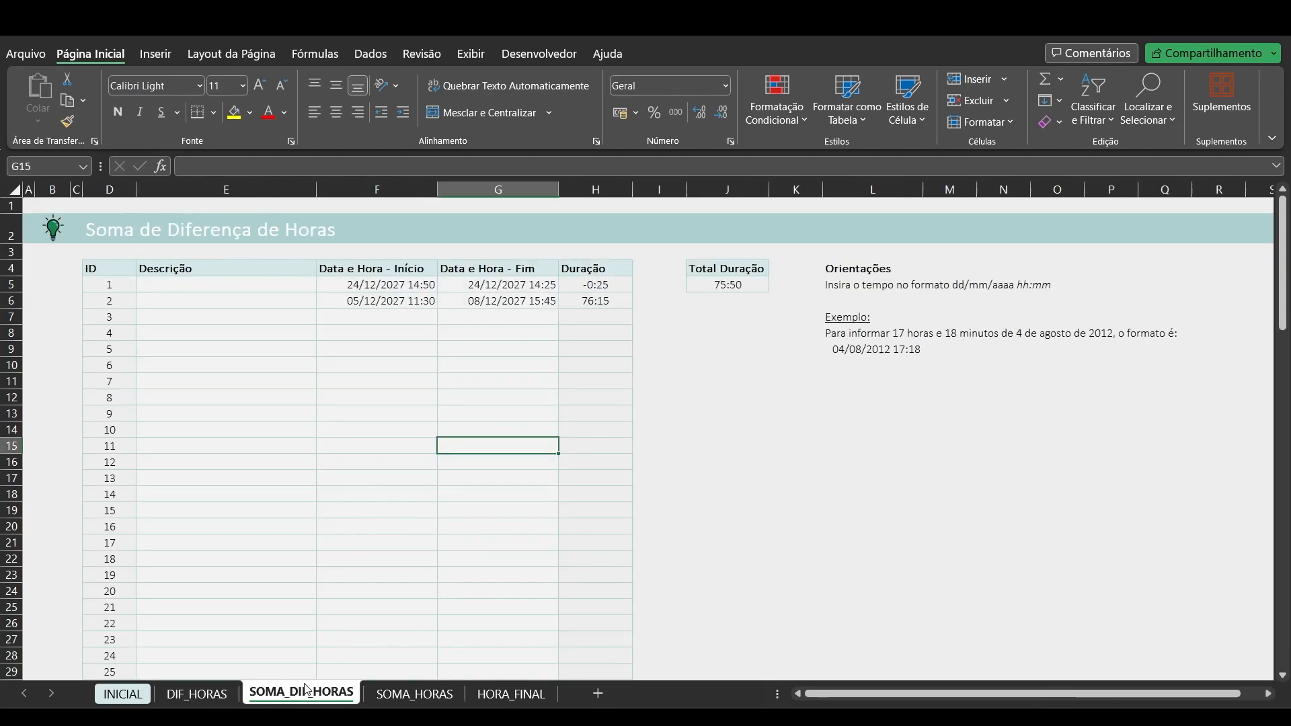
left_click(732, 408)
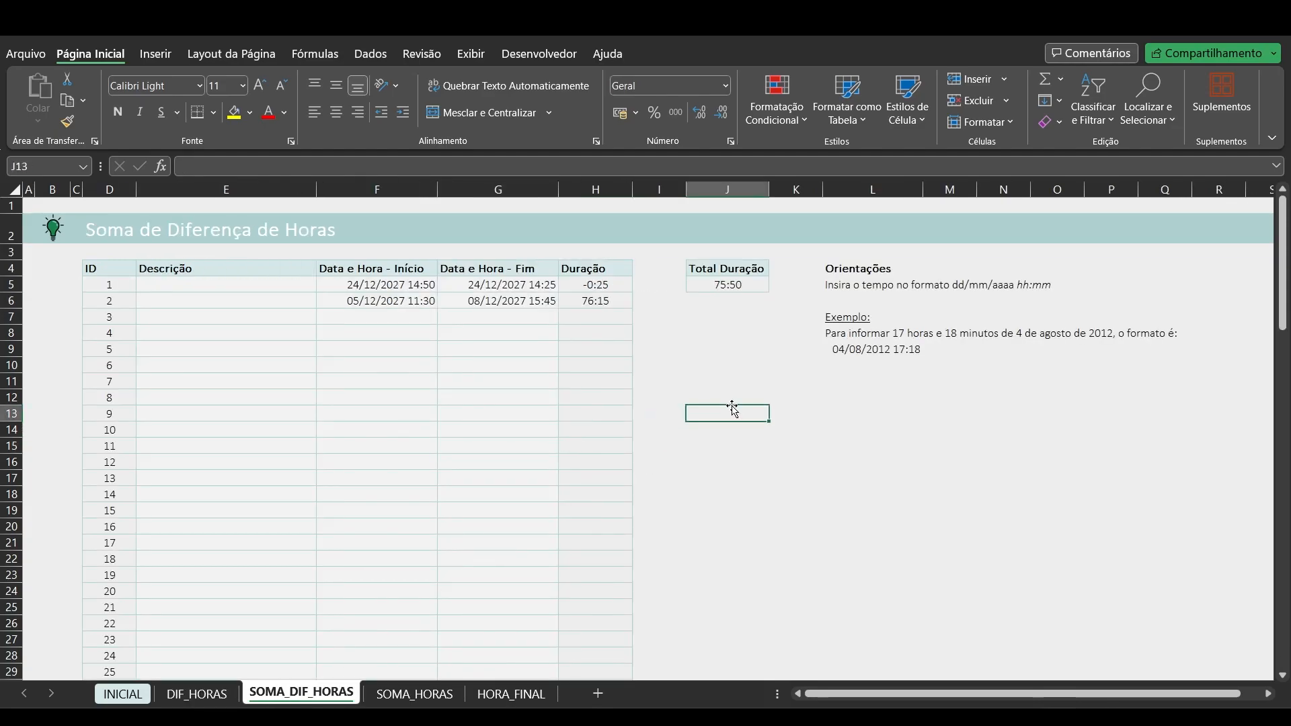
left_click(215, 700)
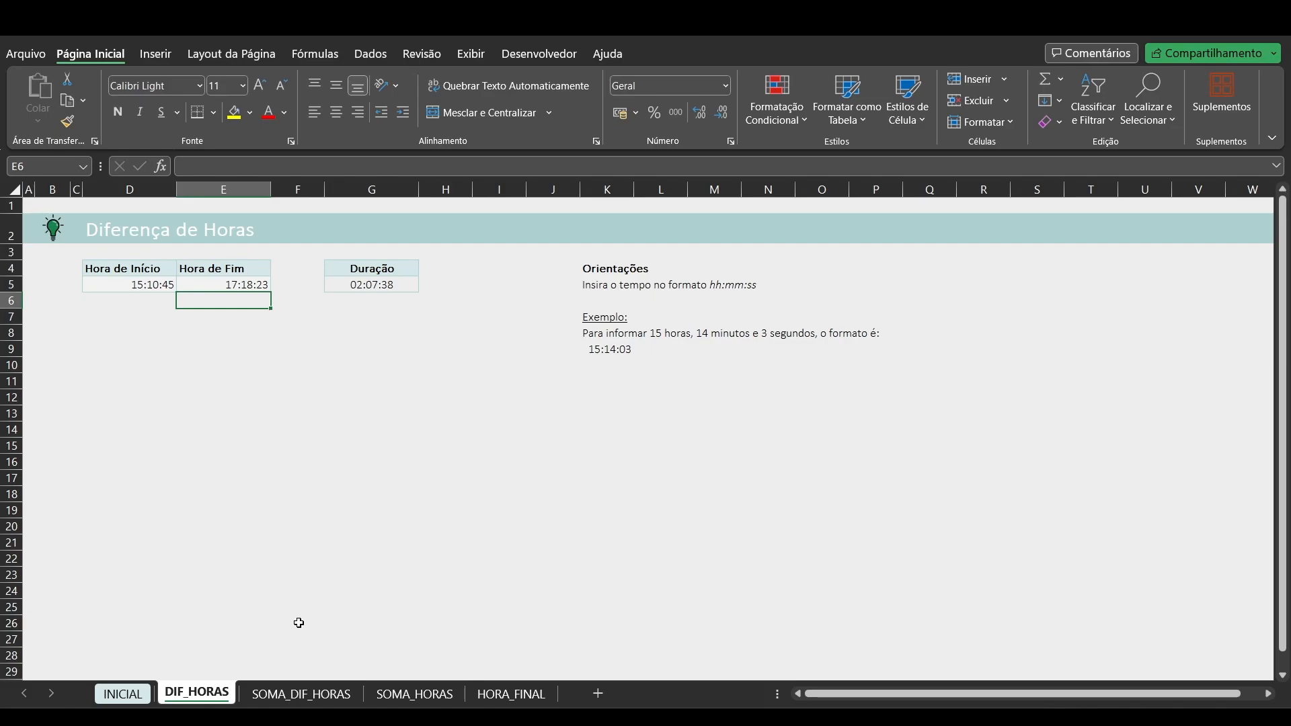
left_click(300, 692)
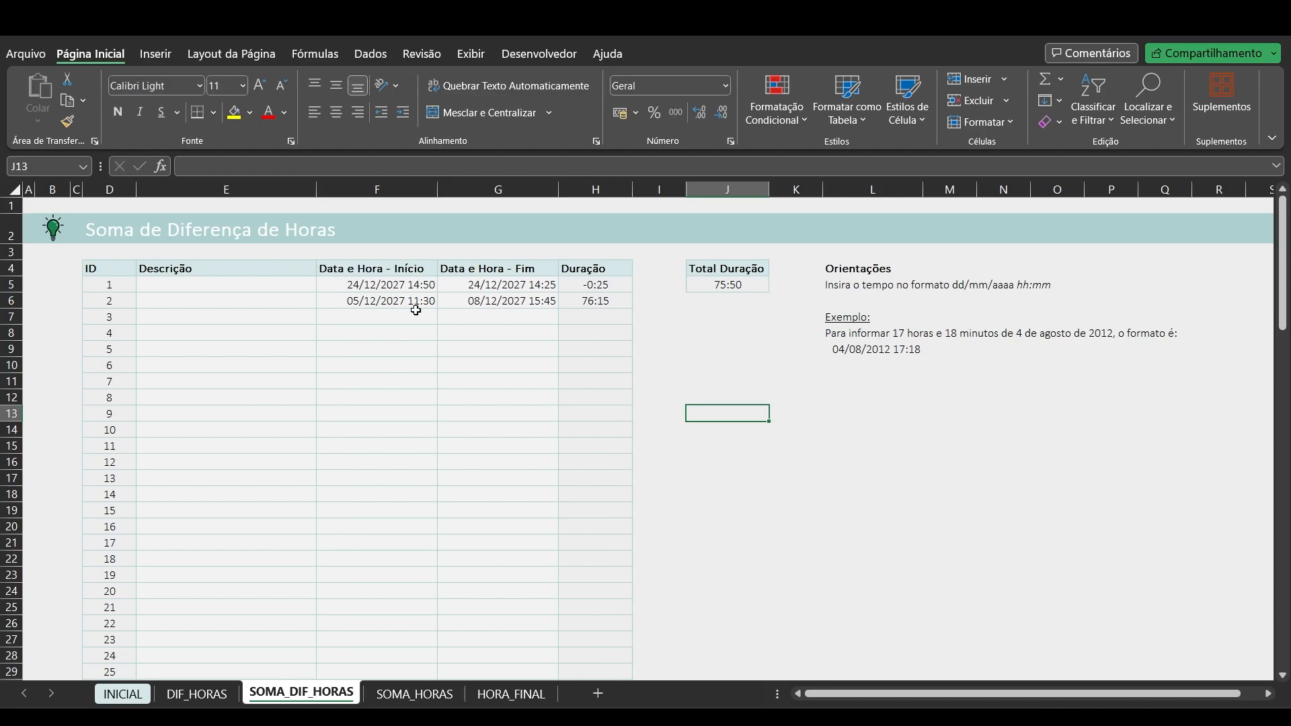
scroll(352, 339, "down", 3)
scroll(352, 339, "down", 20)
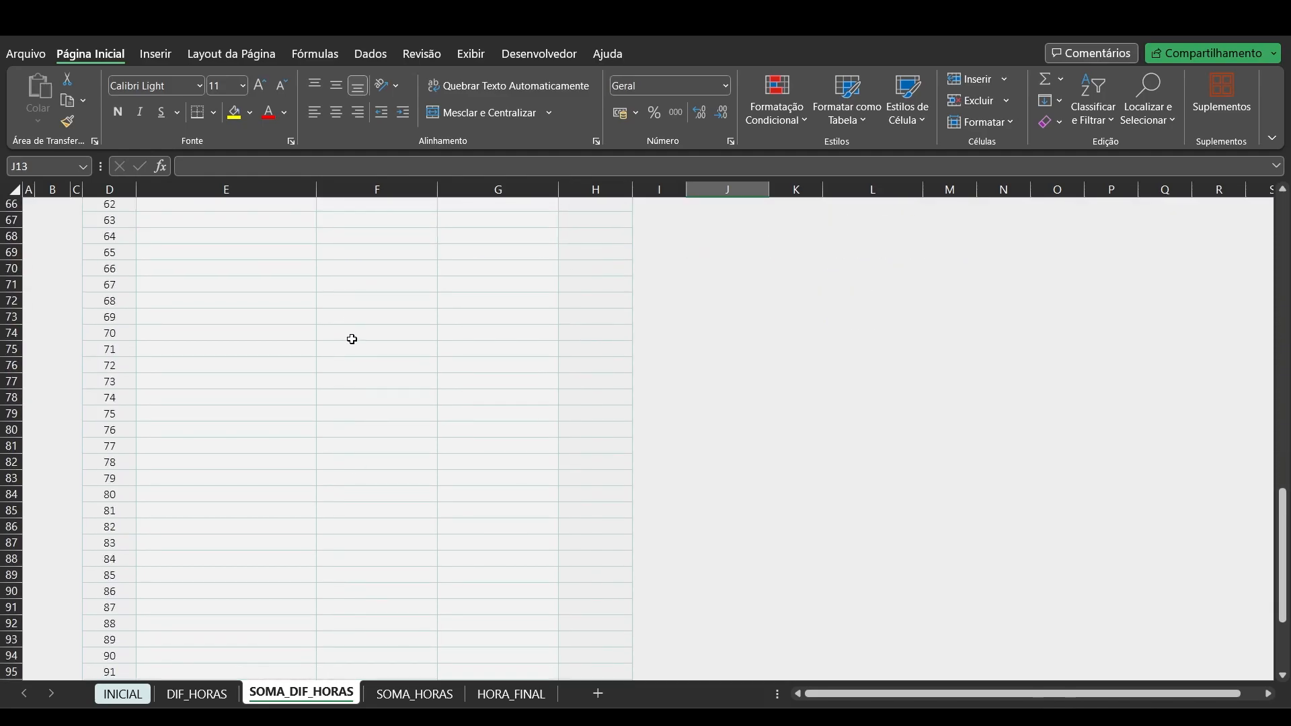
left_click(104, 521)
scroll(108, 498, "up", 17)
scroll(107, 493, "up", 11)
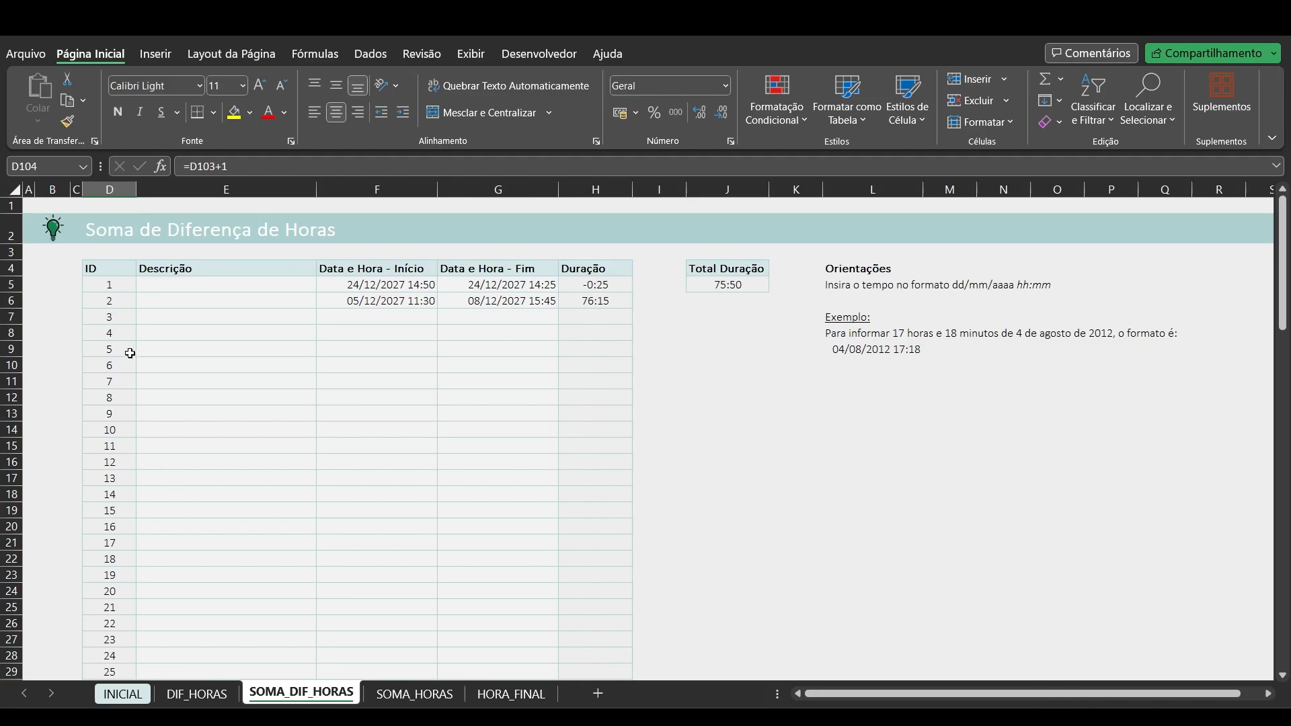
left_click_drag(119, 284, 106, 474)
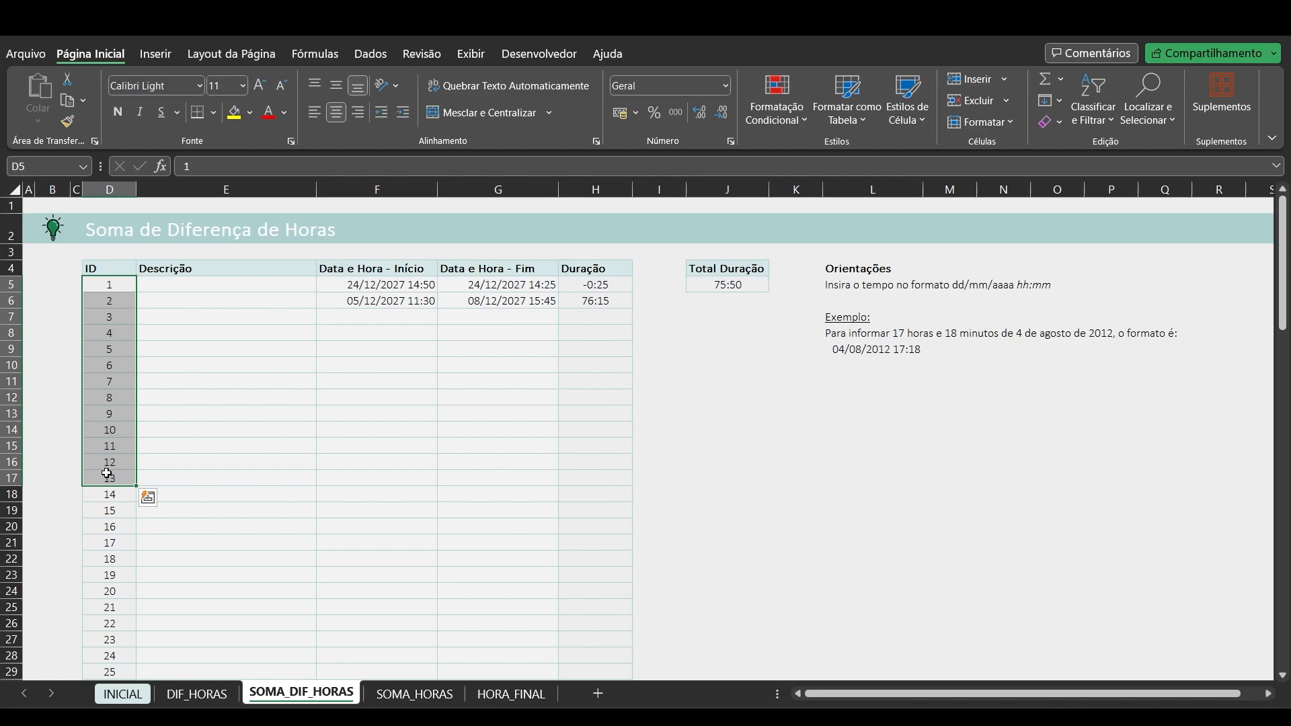
left_click_drag(115, 285, 614, 290)
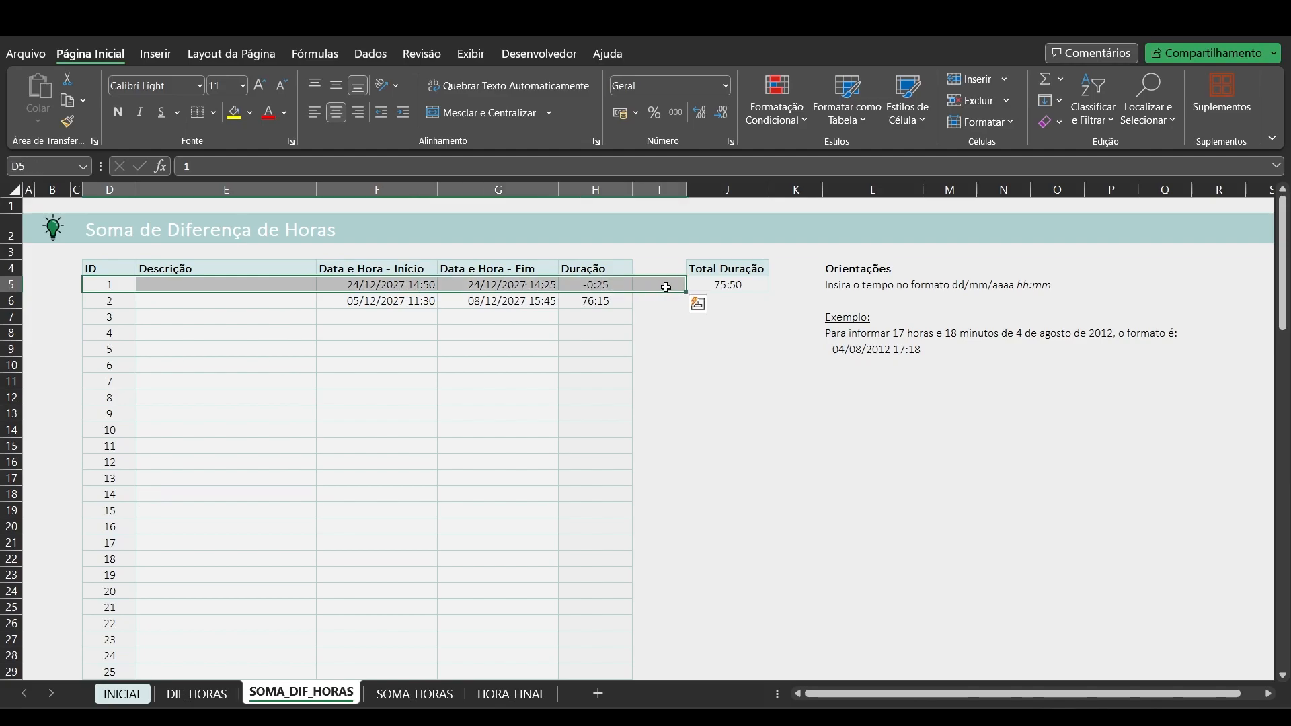
left_click(212, 284)
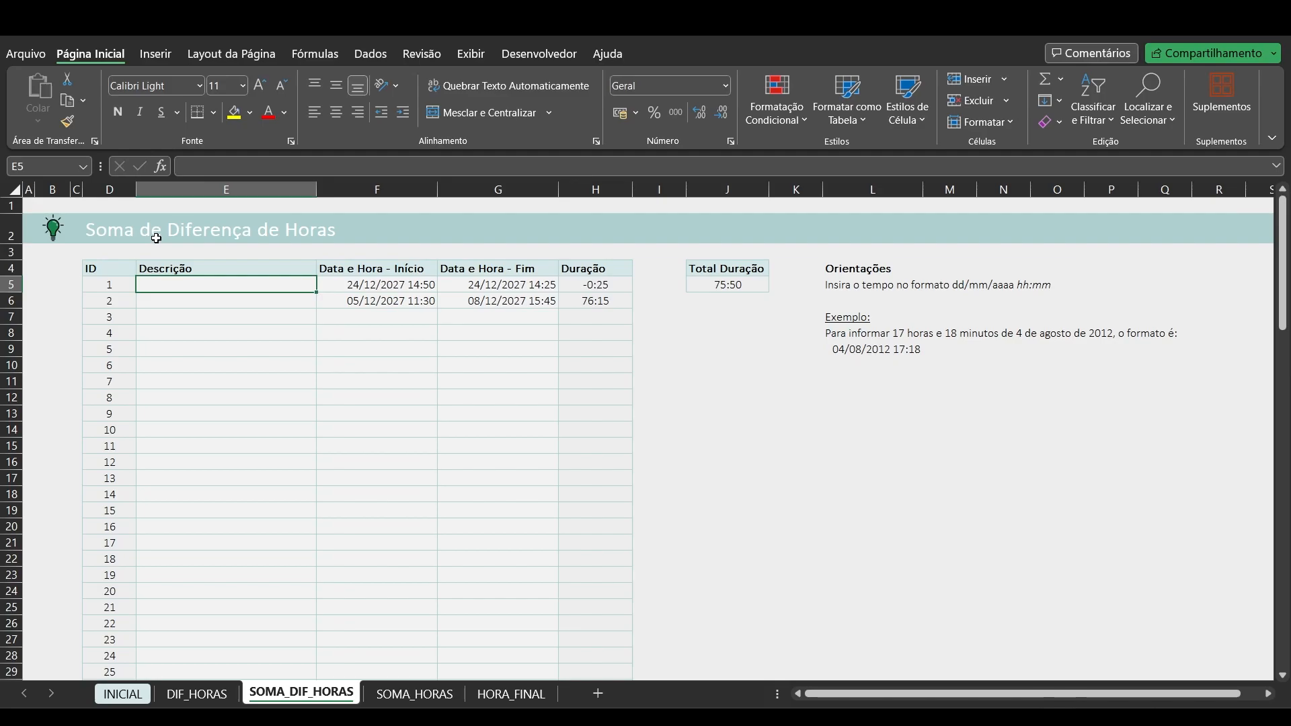
type("Dia ")
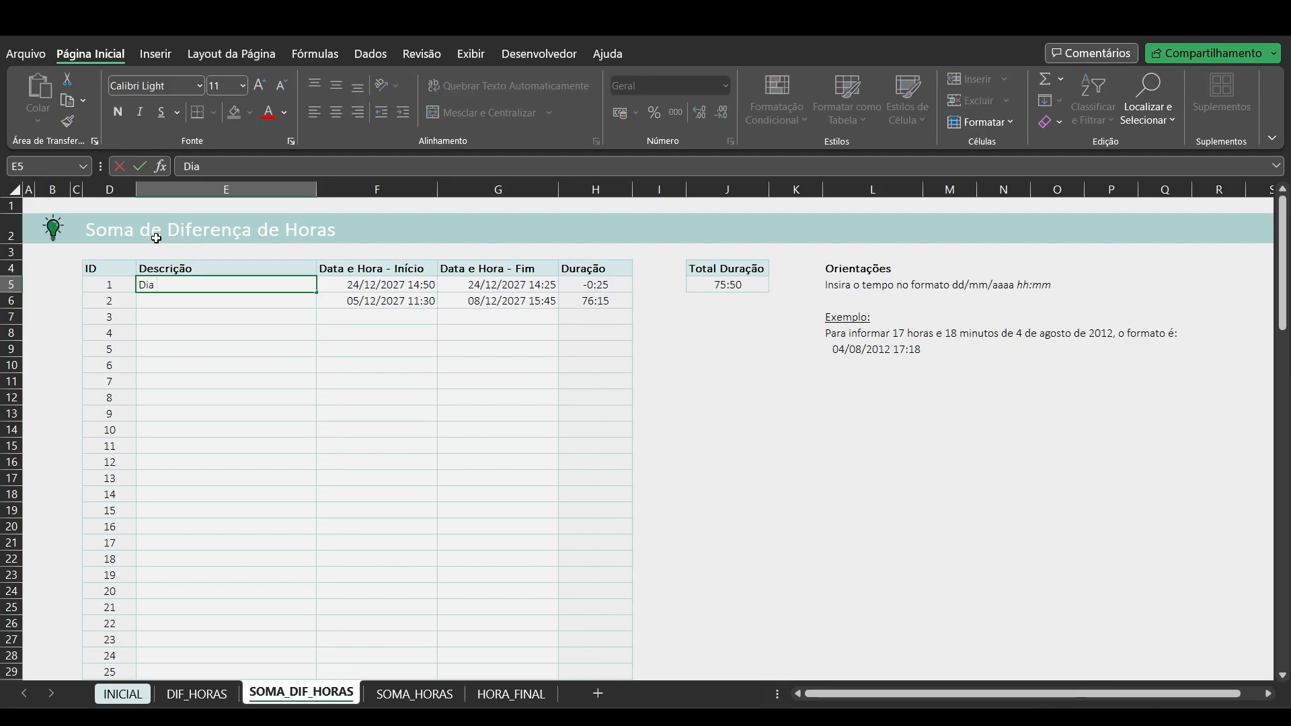
type("25/03 - Março")
key("Escape")
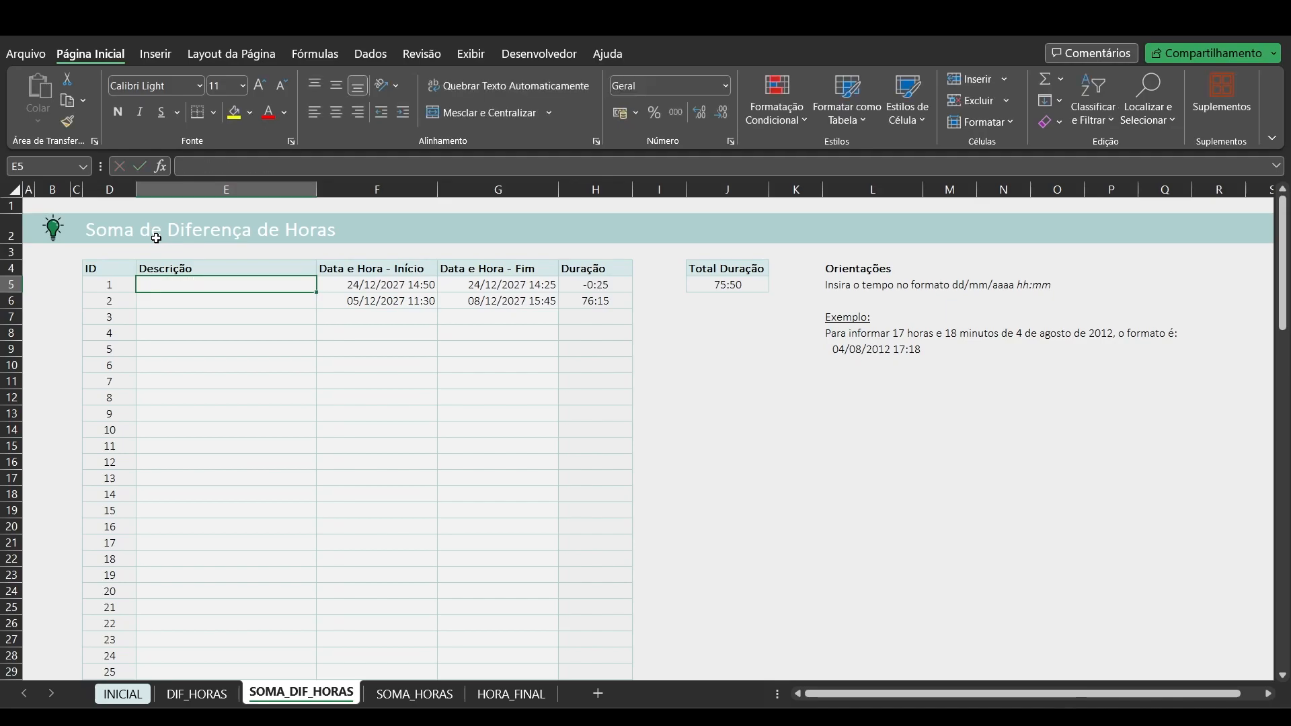
Examine the start and end date and time entries of record 1 on the SOMA_DIF_HORAS sheet.
left_click(752, 400)
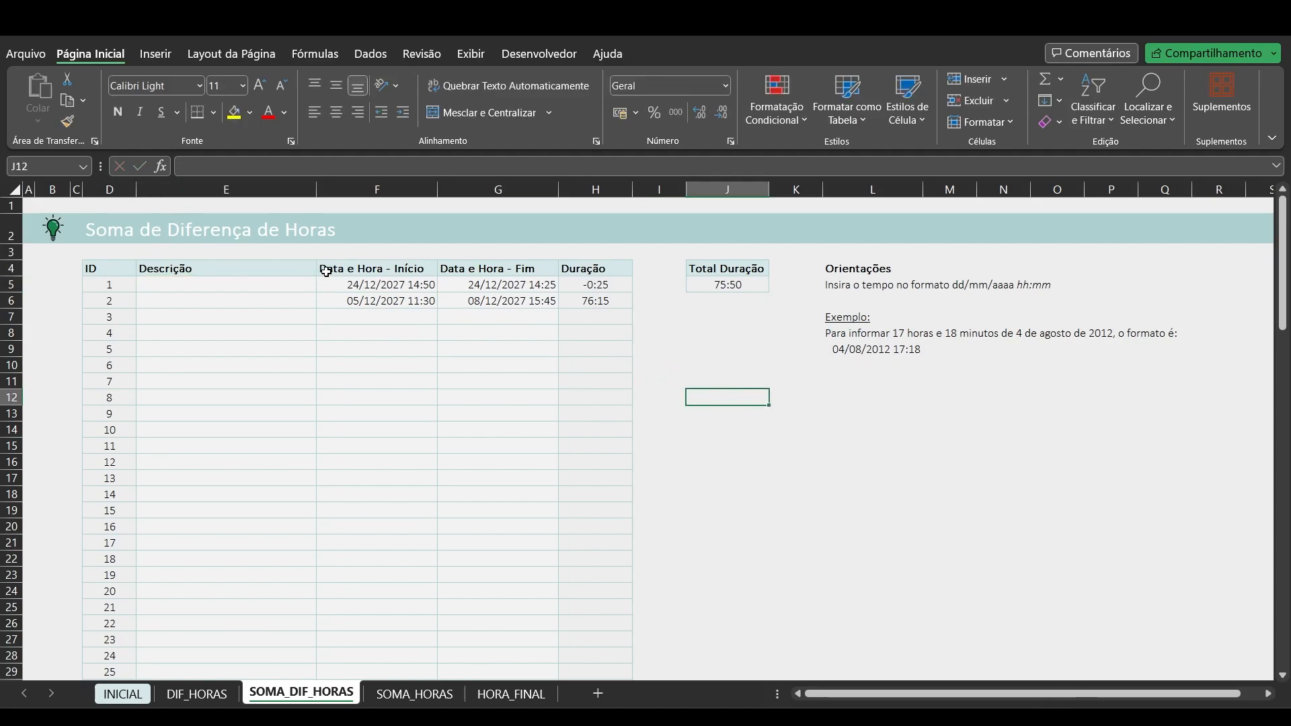
left_click(335, 287)
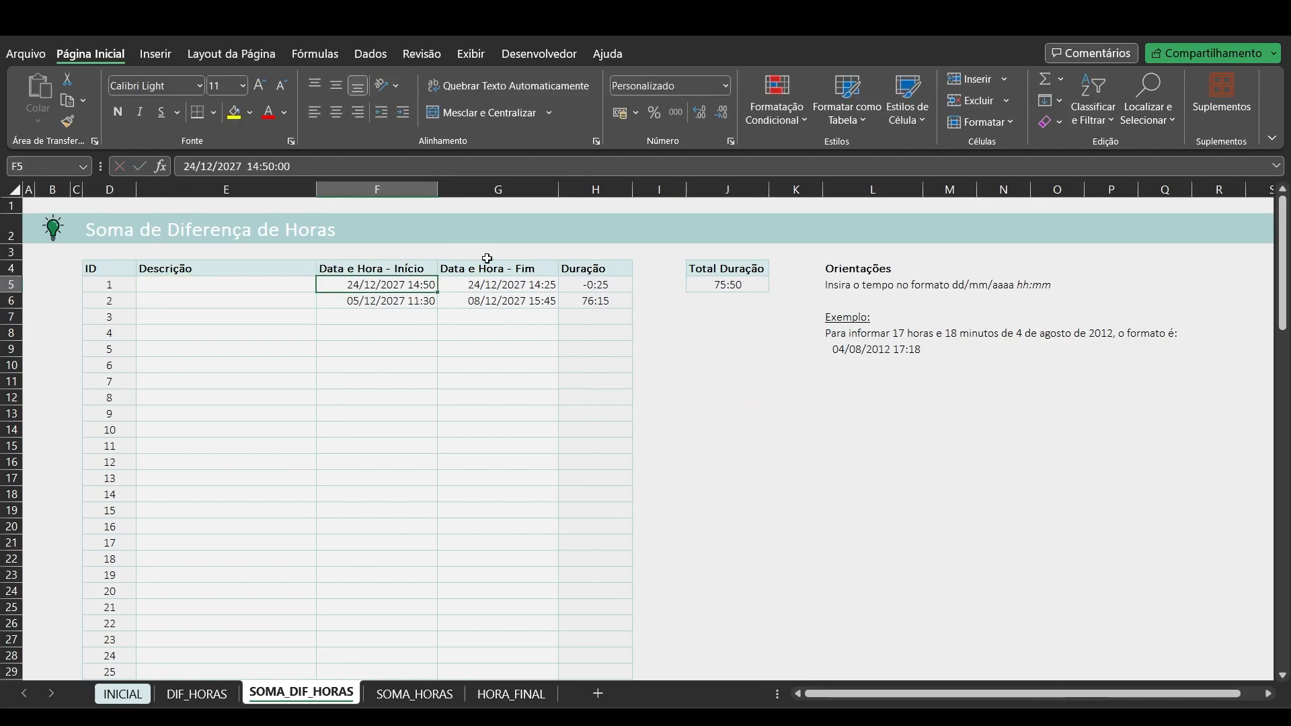
left_click(449, 286)
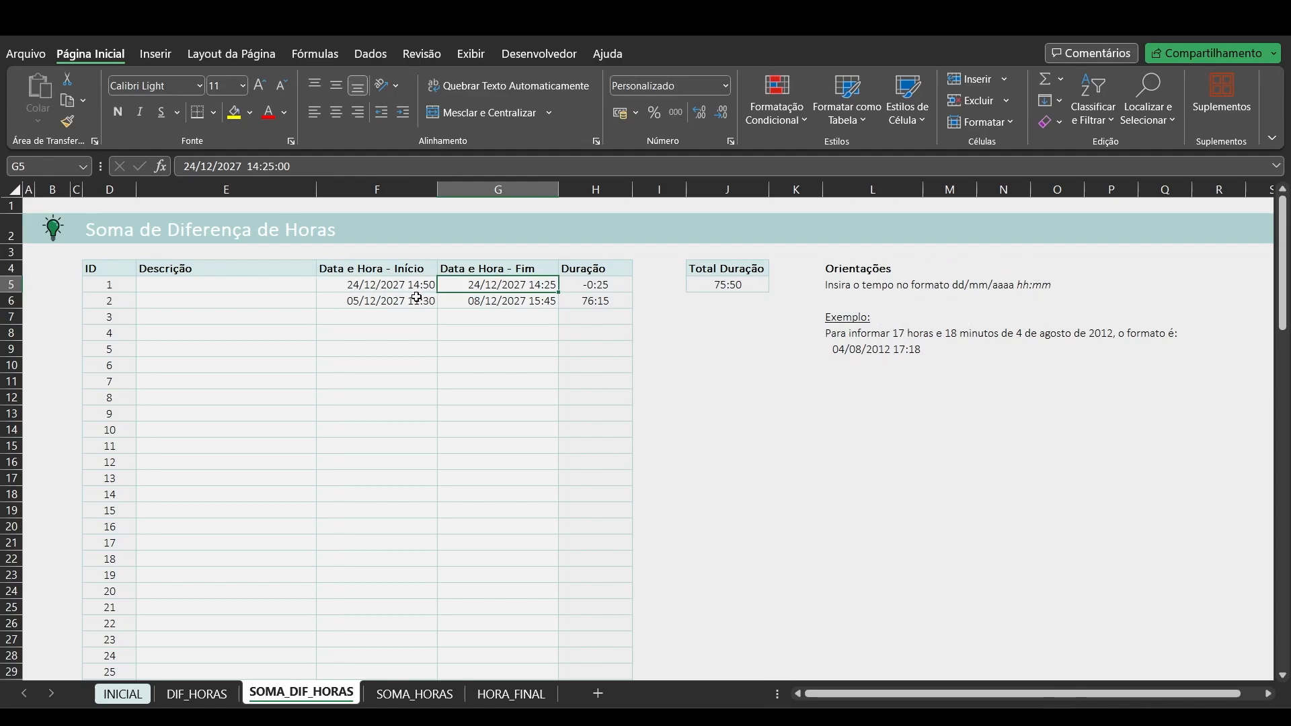
left_click(654, 291)
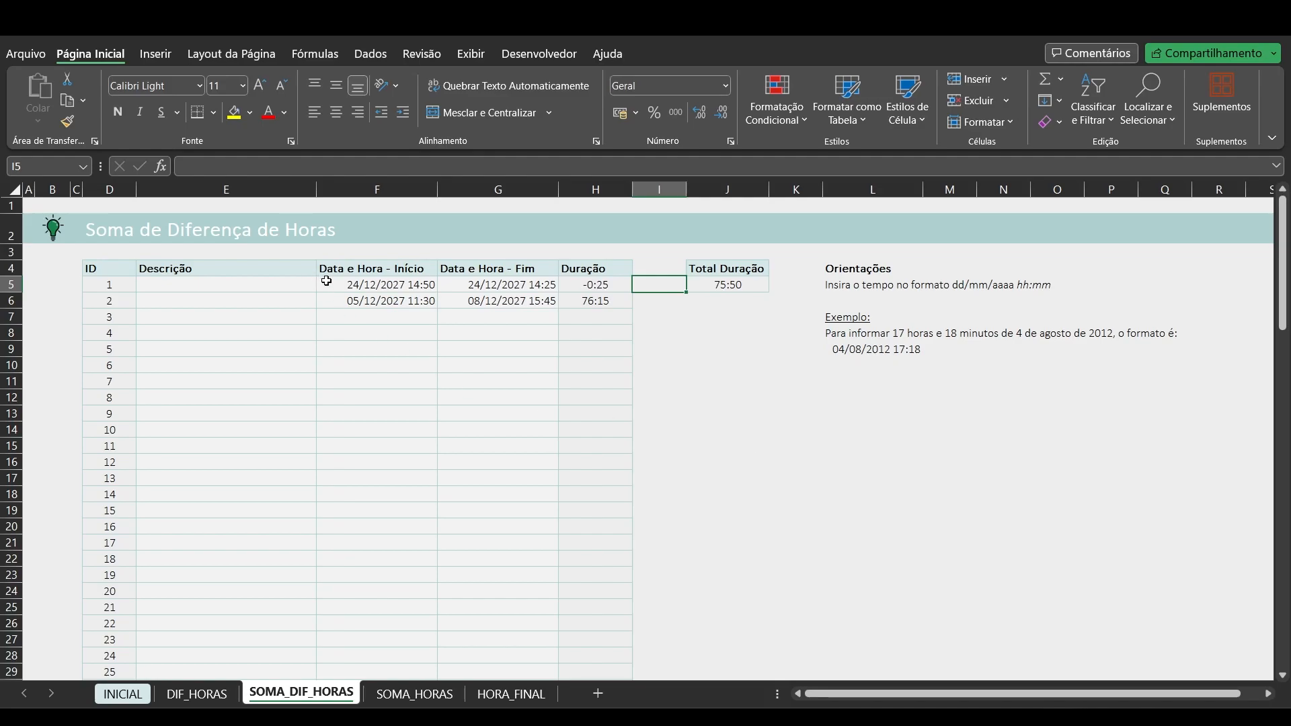
left_click(388, 289)
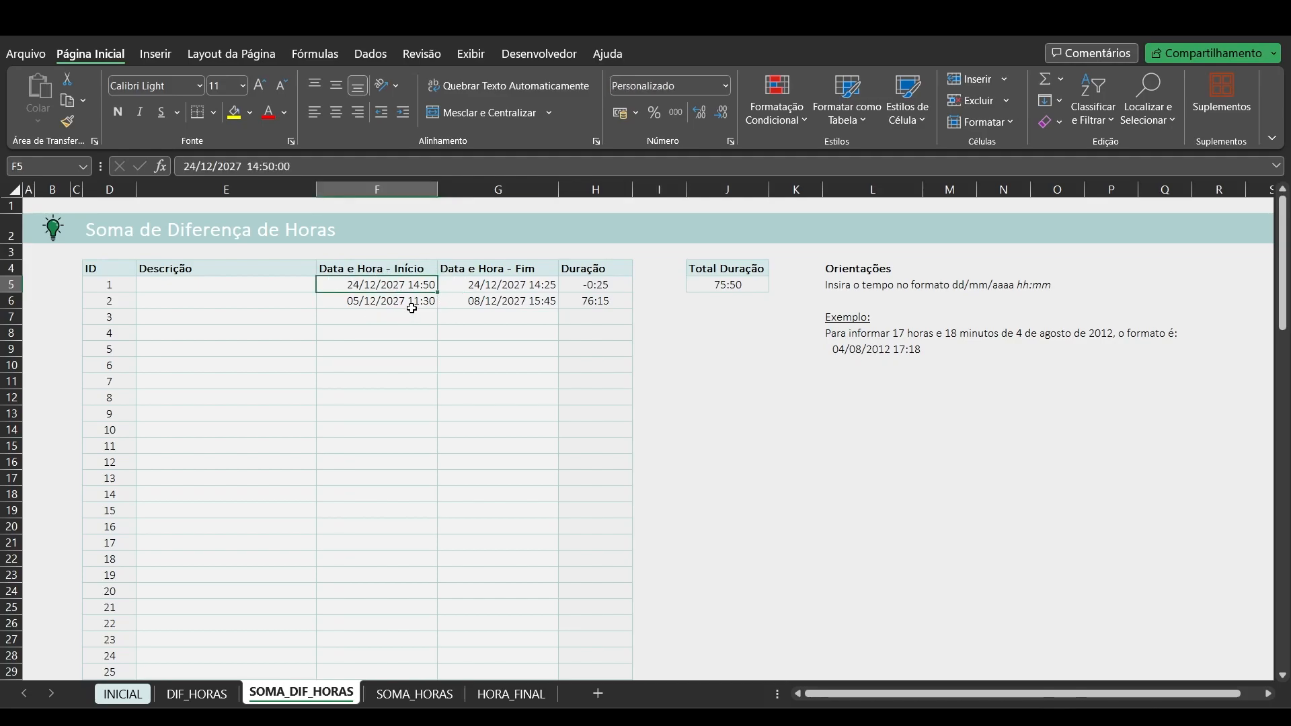
left_click(449, 286)
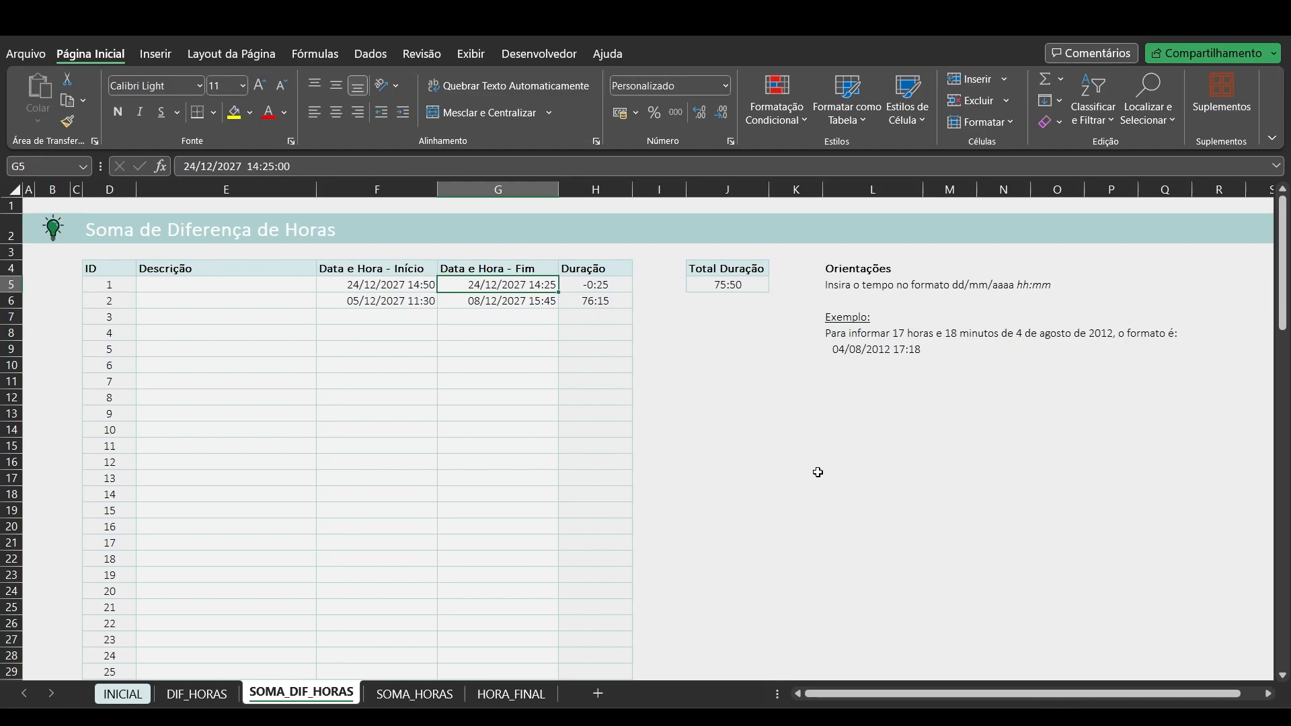
double_click(676, 384)
key("Escape")
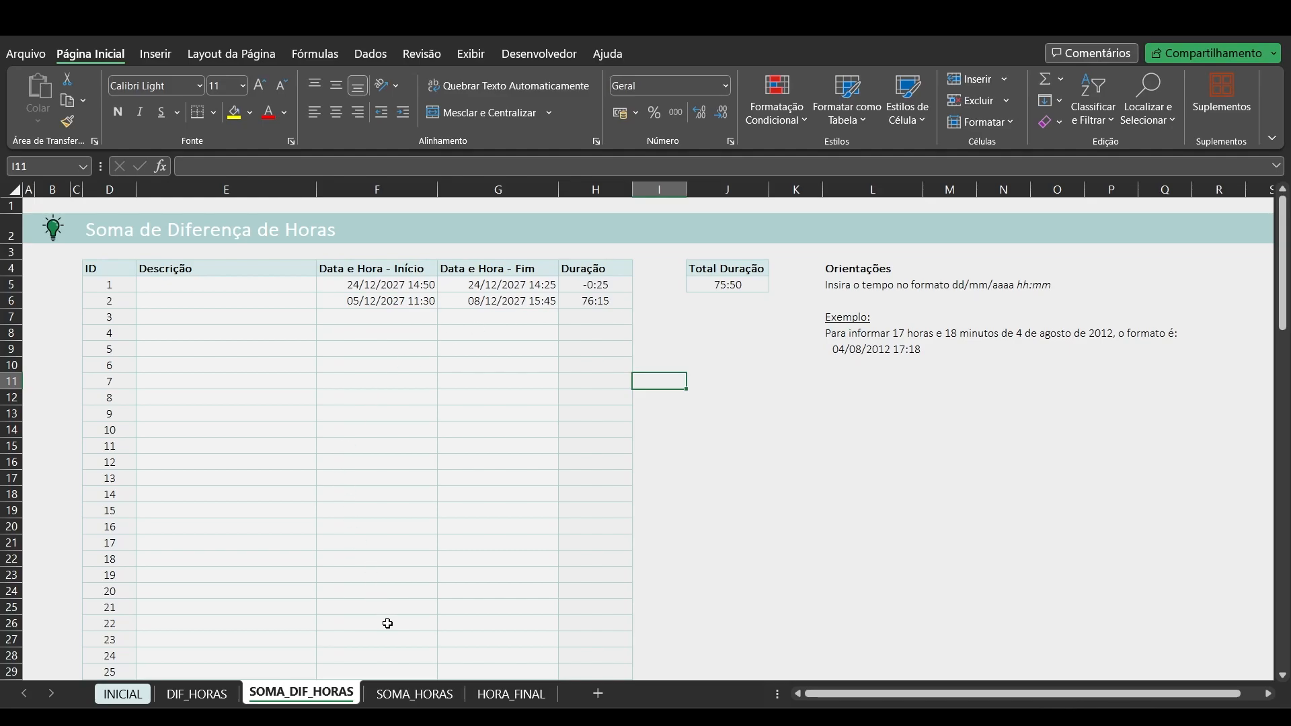
Open the SOMA_HORAS sheet and examine the Hora 1 entry and the available Sinal options of record 1.
left_click(413, 693)
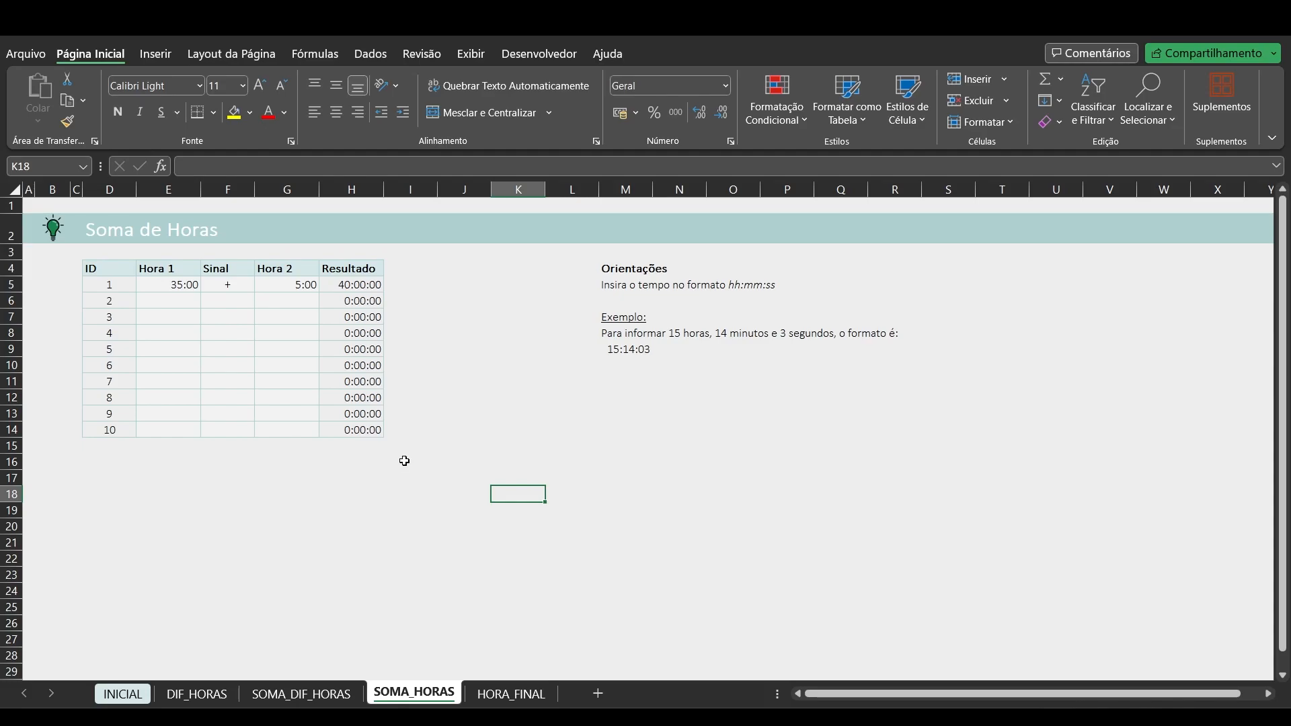
left_click(197, 693)
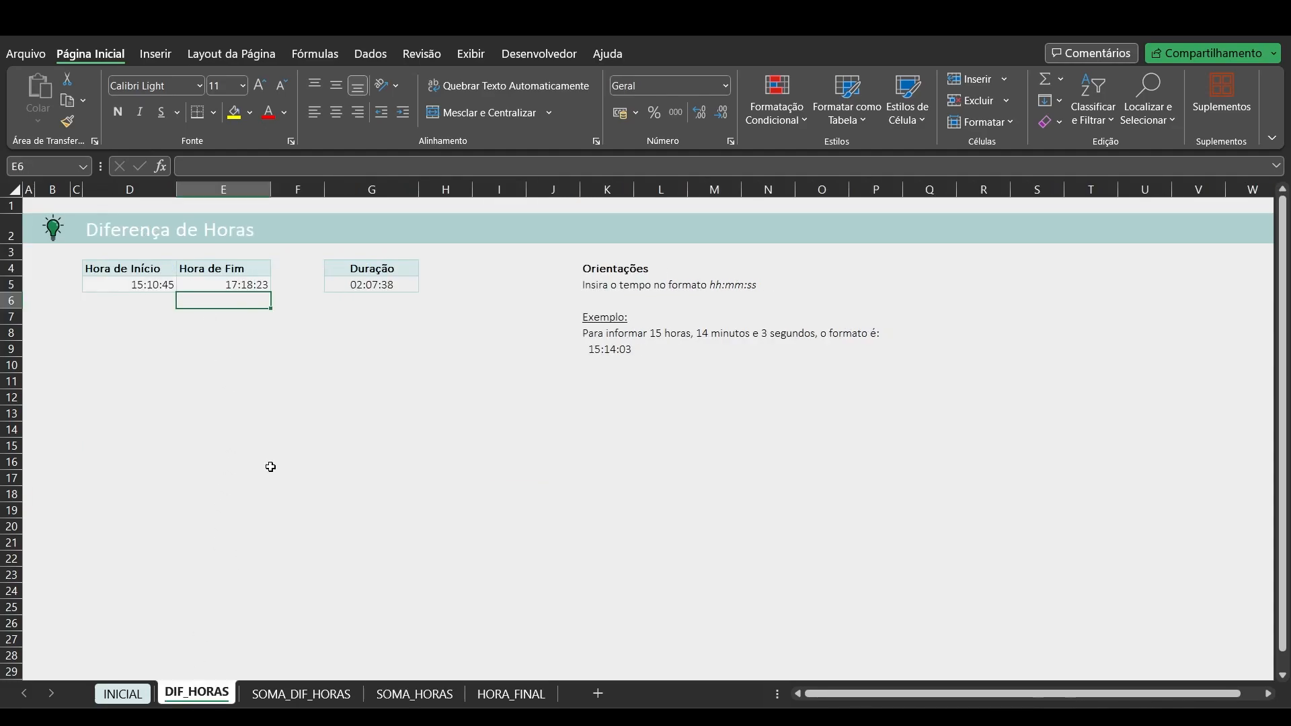
left_click(403, 692)
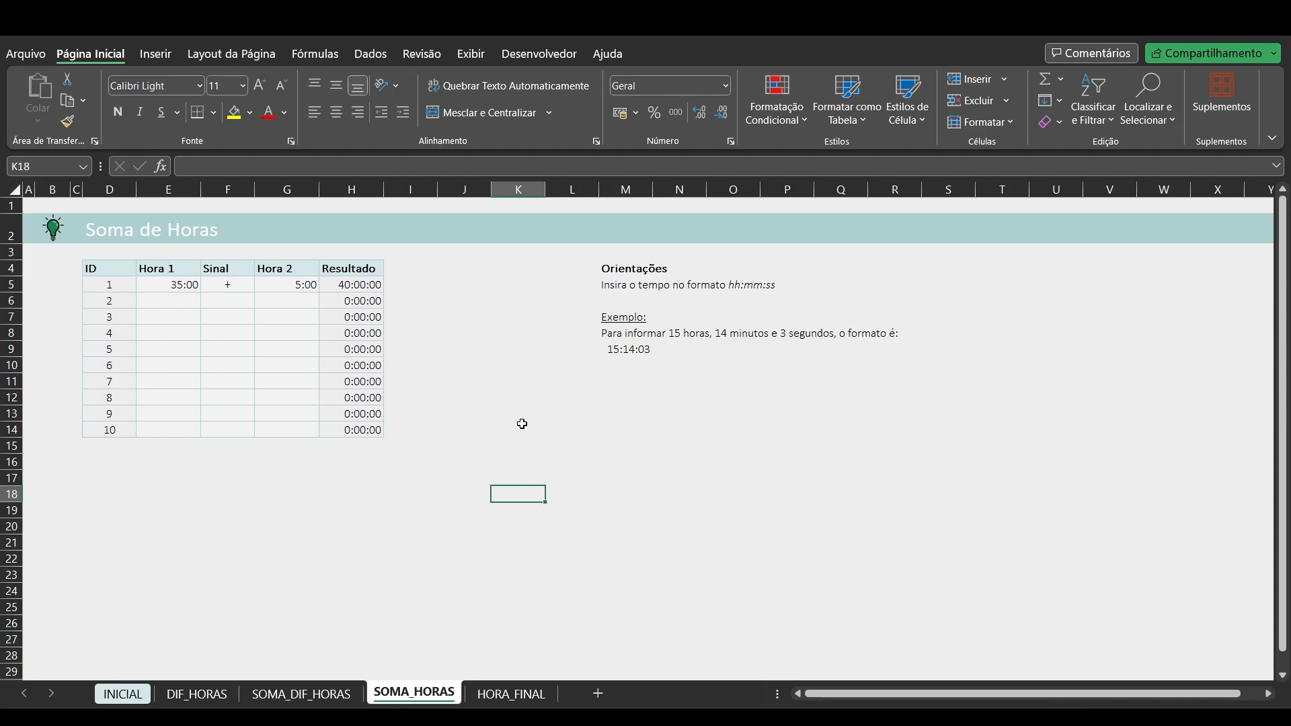
left_click(161, 284)
left_click(231, 281)
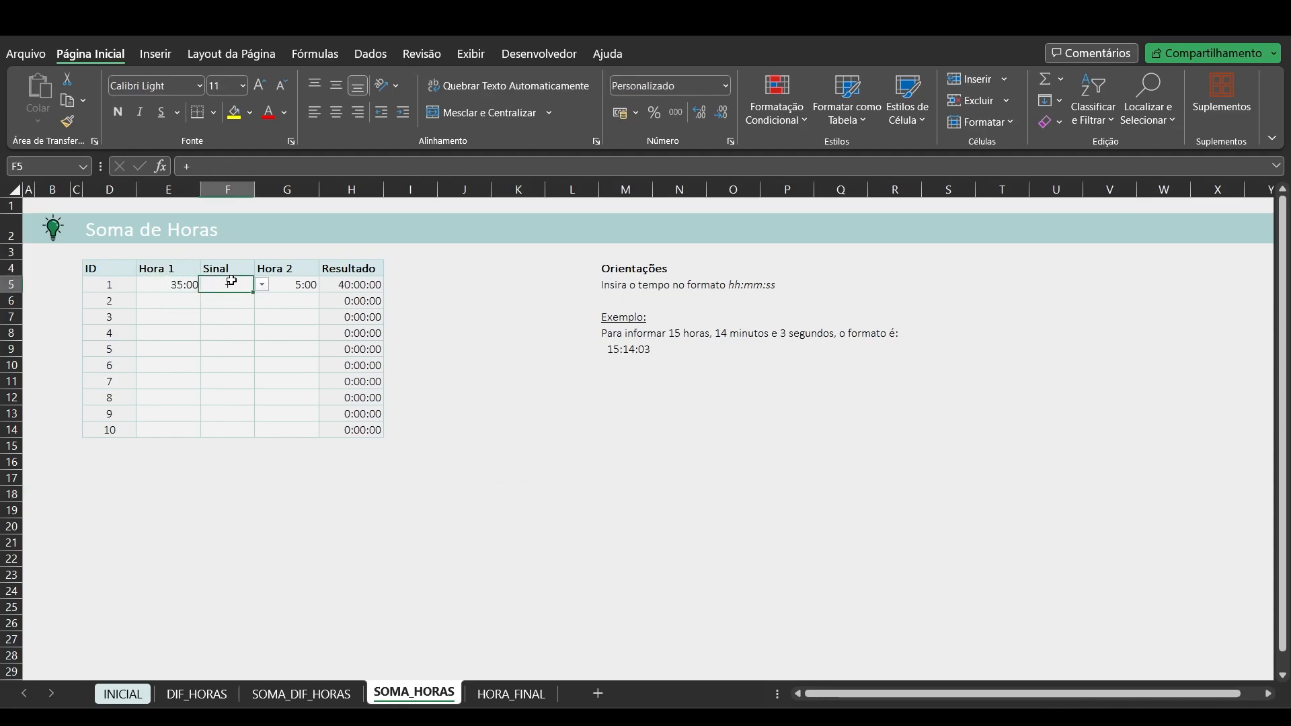
left_click(262, 285)
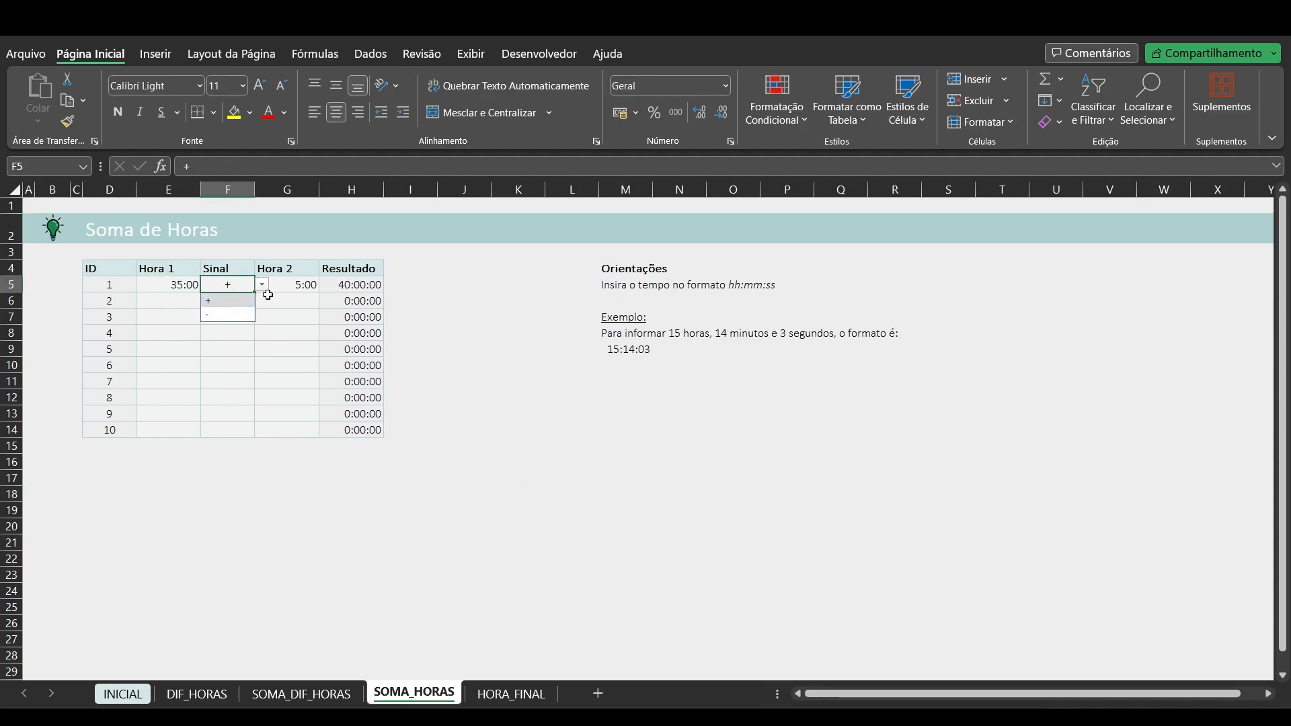
left_click(264, 282)
left_click(424, 283)
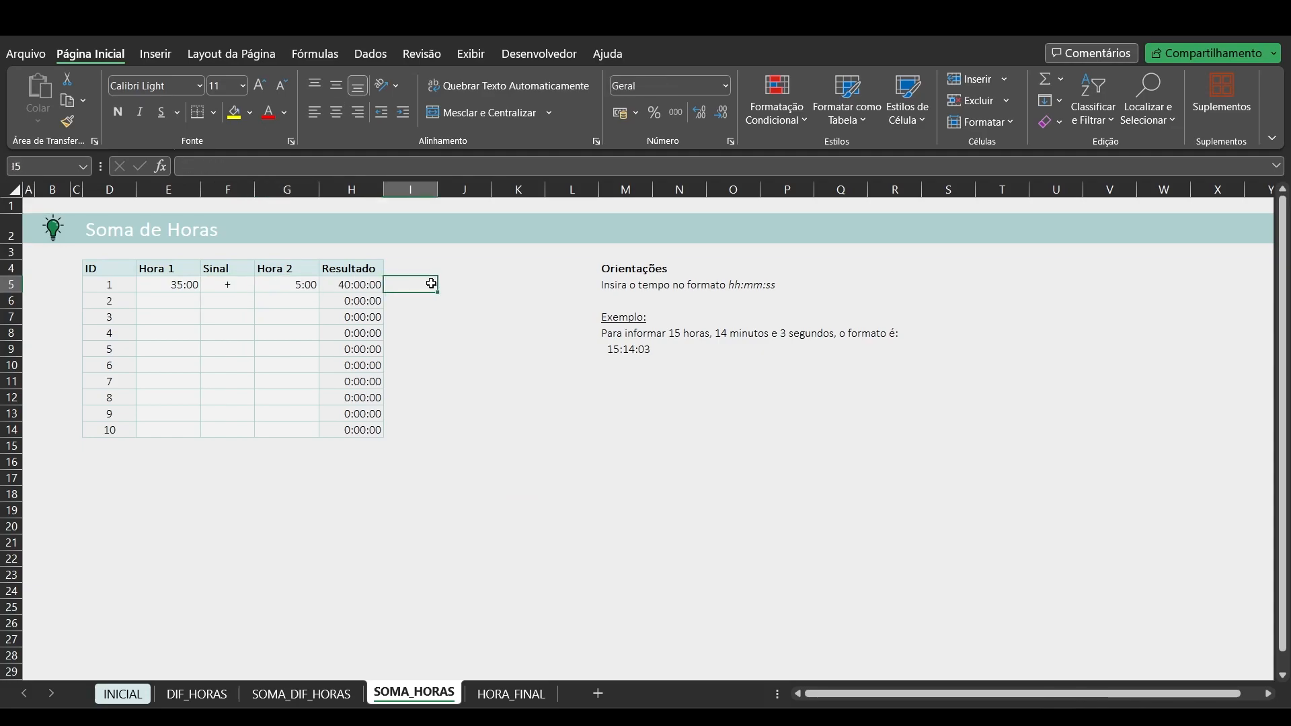
left_click(269, 290)
left_click(412, 274)
double_click(417, 282)
type("aaaaa")
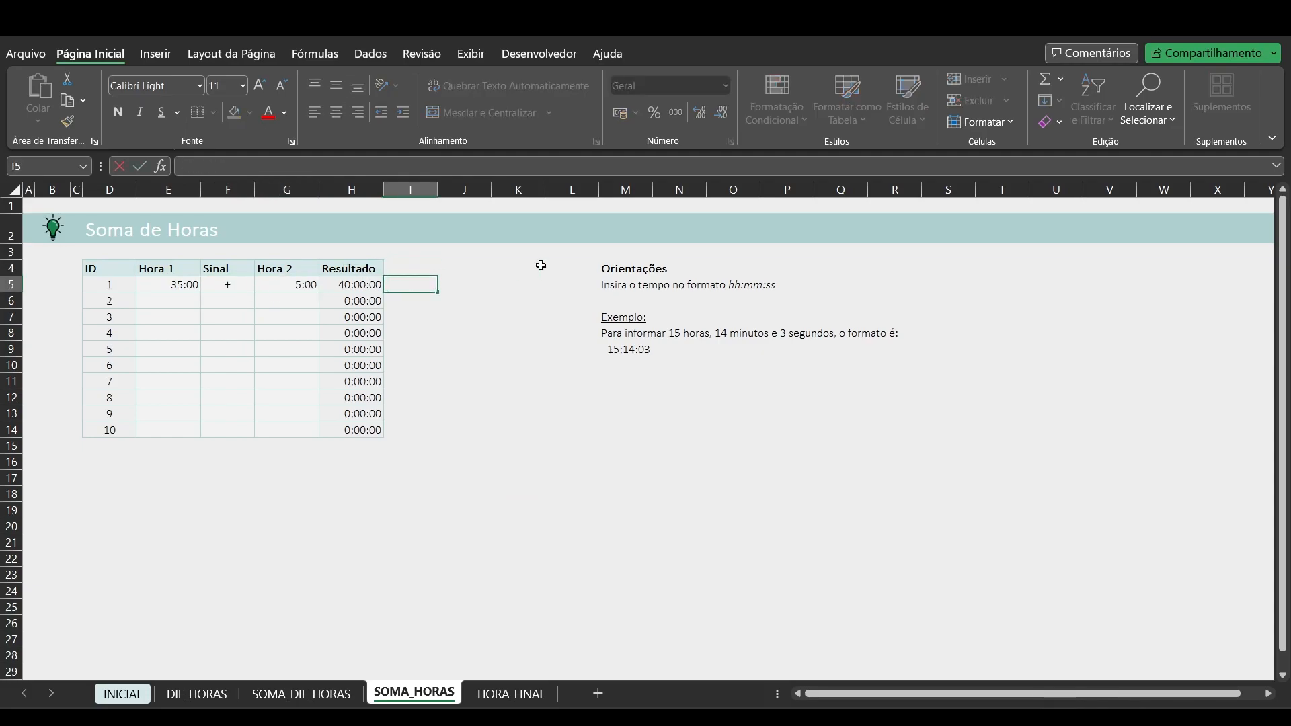
key("Escape")
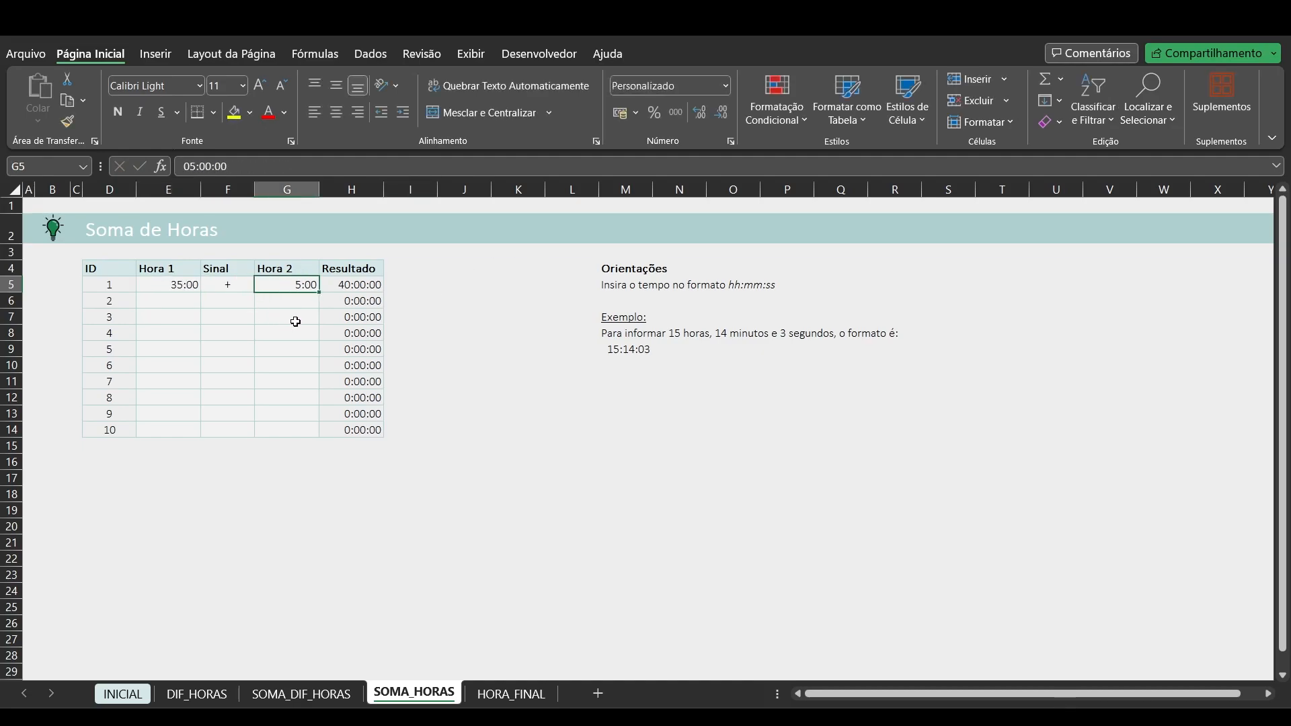
left_click(412, 283)
left_click(212, 281)
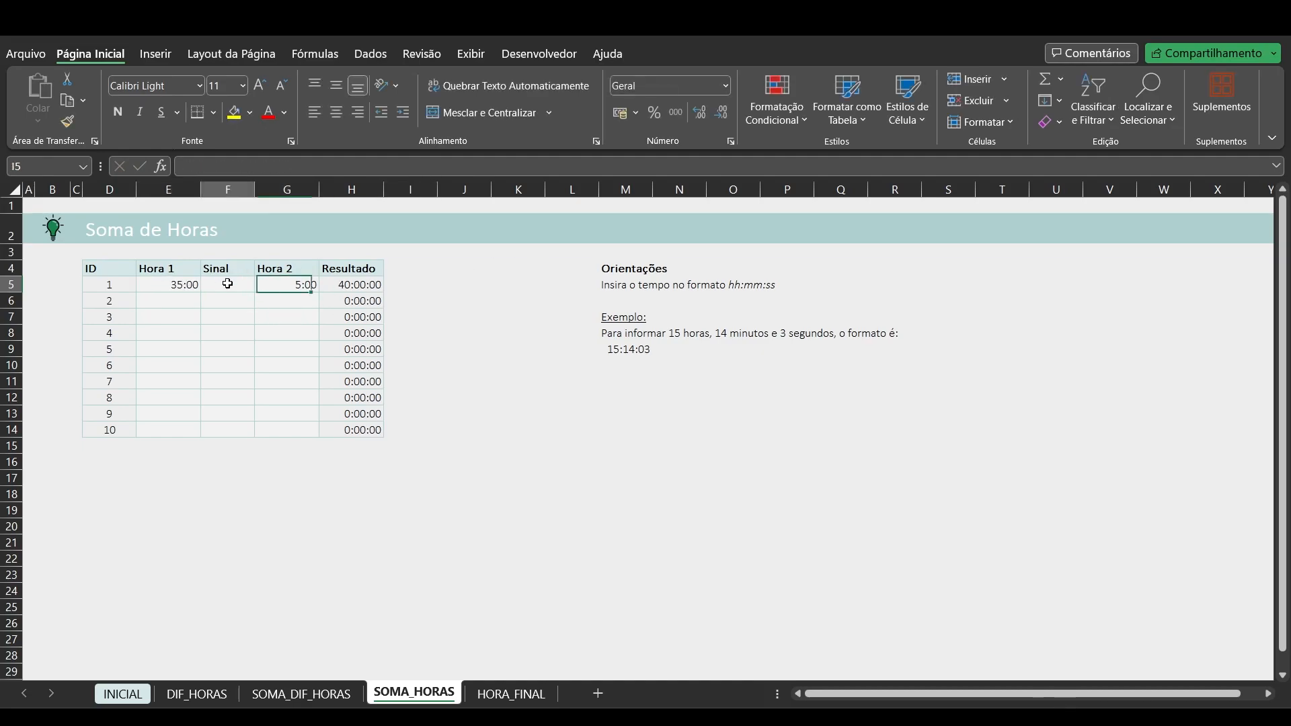
Set the Sinal of record 1 on the SOMA_HORAS sheet to the minus sign.
left_click(262, 284)
left_click(232, 315)
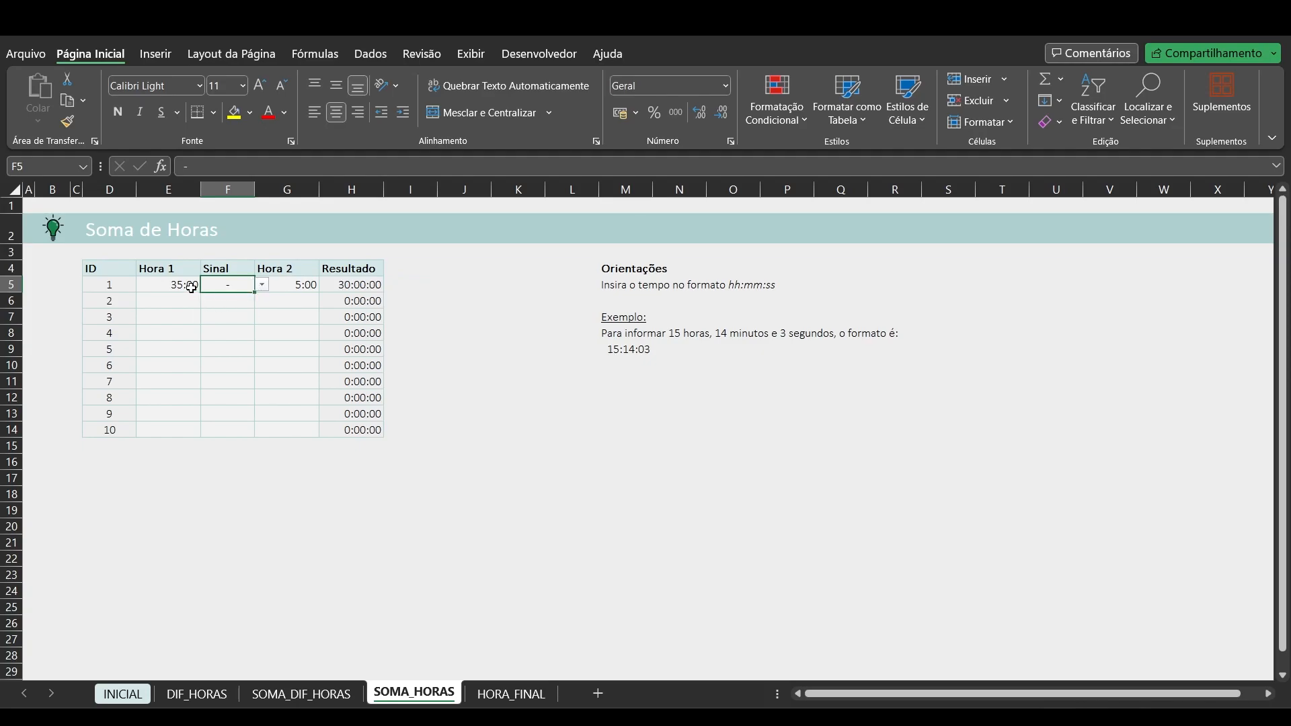
left_click(457, 290)
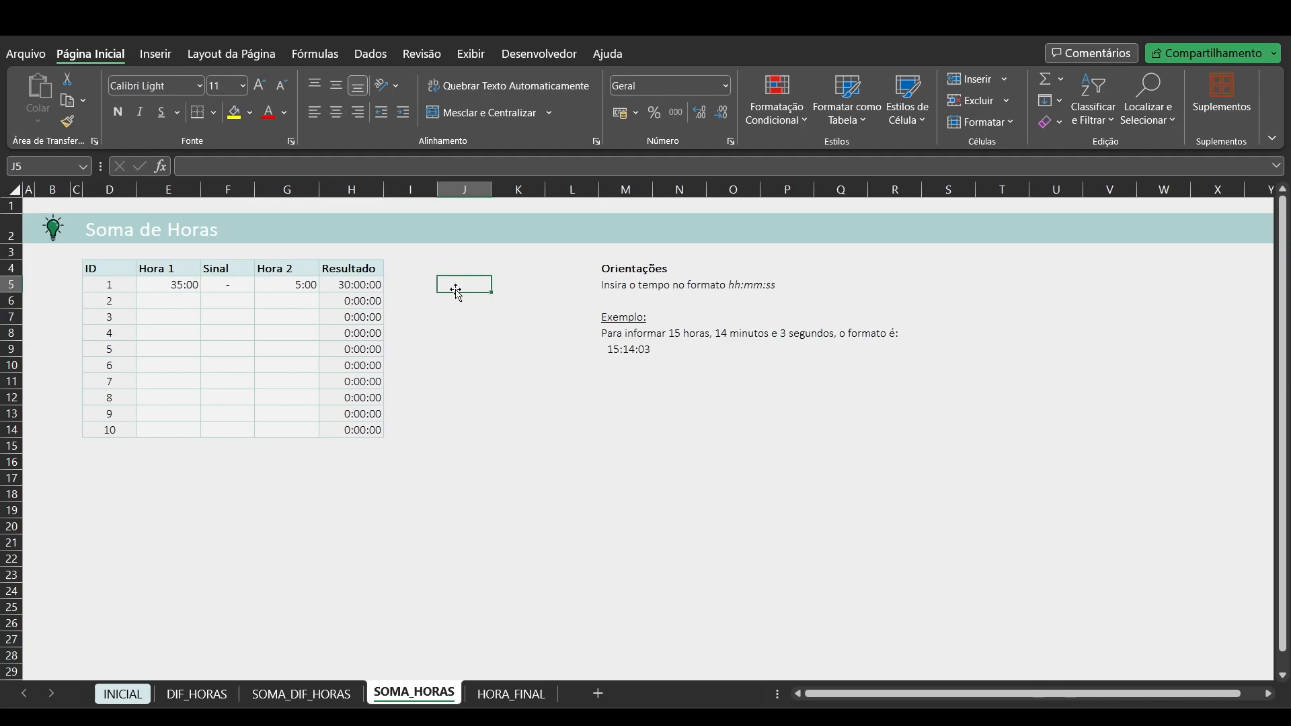
Fill in record 2 of the SOMA_HORAS sheet with Hora 1 12:45, Sinal + and Hora 2 7:52.
left_click(148, 300)
type("12:45")
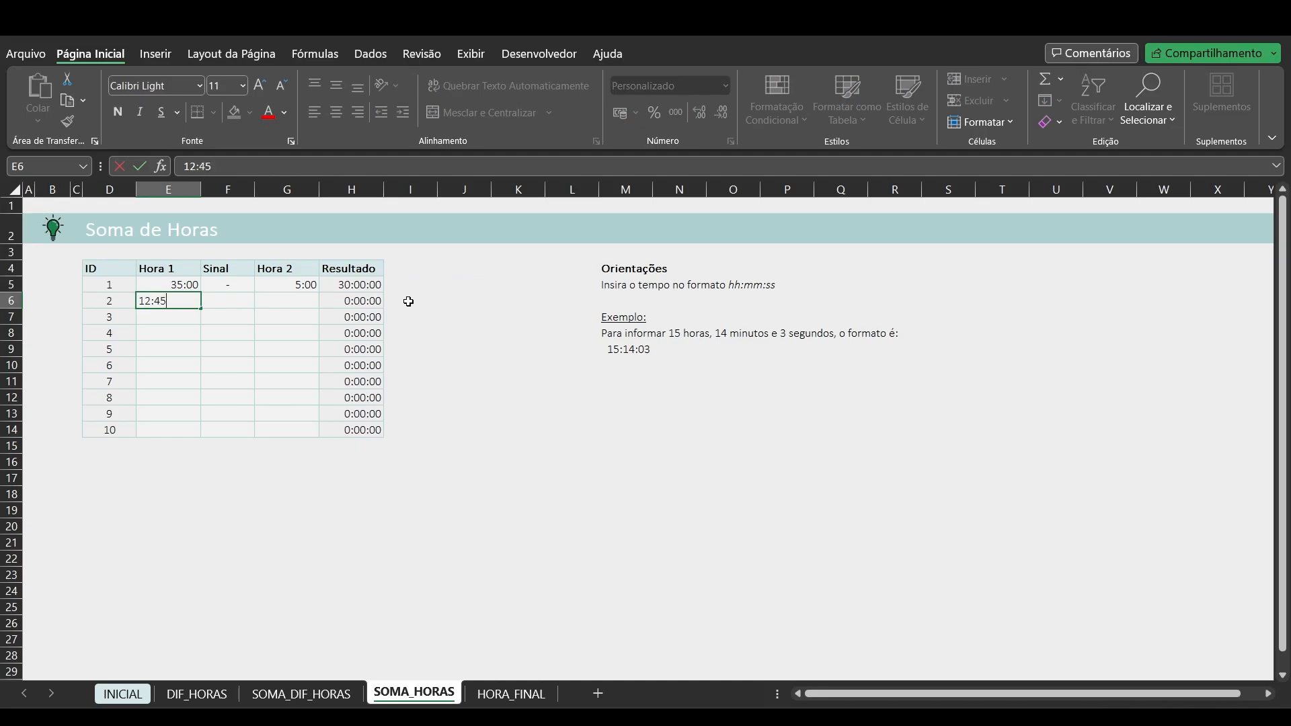
key("Tab")
key("alt+Down")
key("Return")
key("Tab")
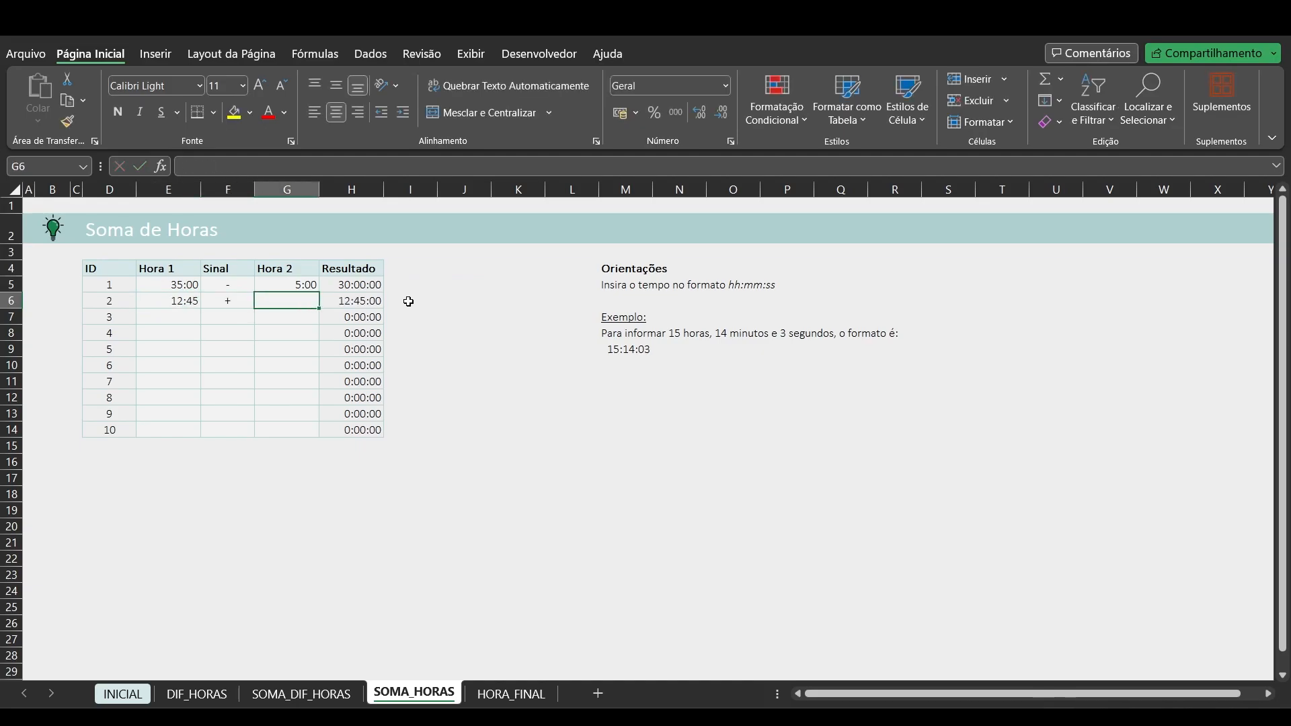
type("7:52")
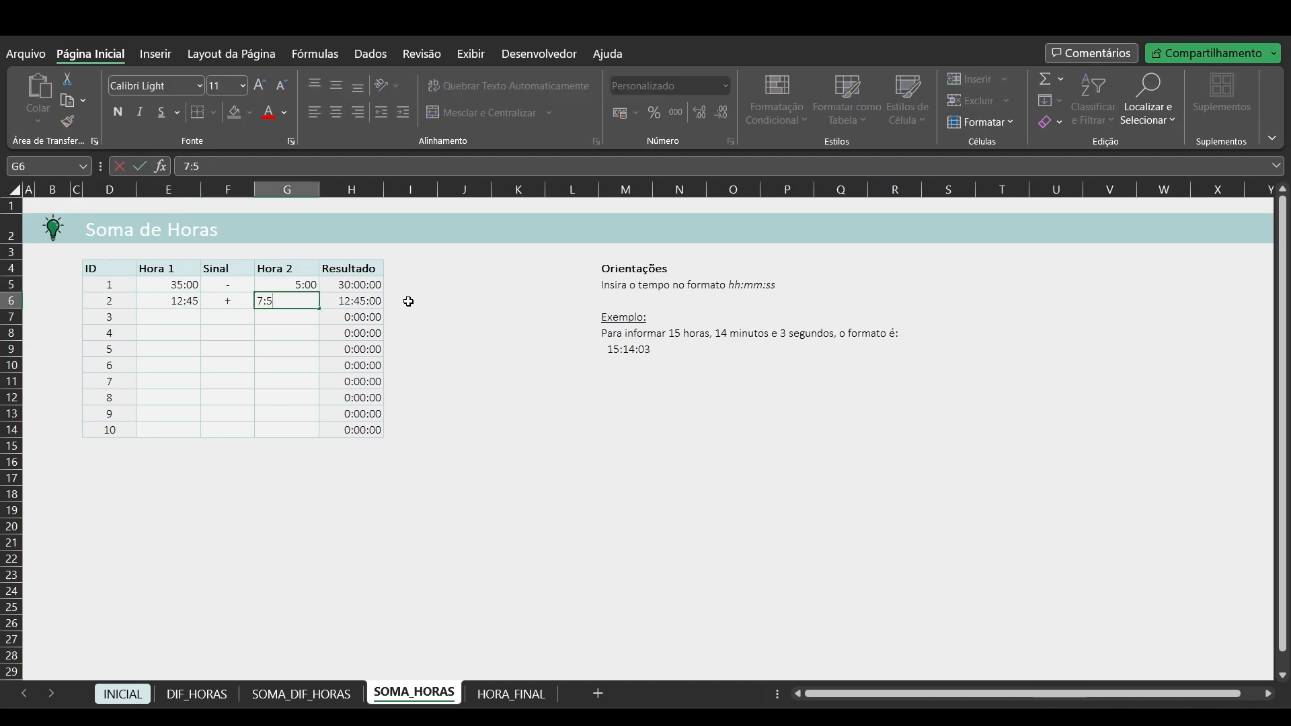
key("Return")
Change the Sinal of record 2 on the SOMA_HORAS sheet to the minus sign.
left_click(229, 301)
left_click(262, 301)
left_click(231, 334)
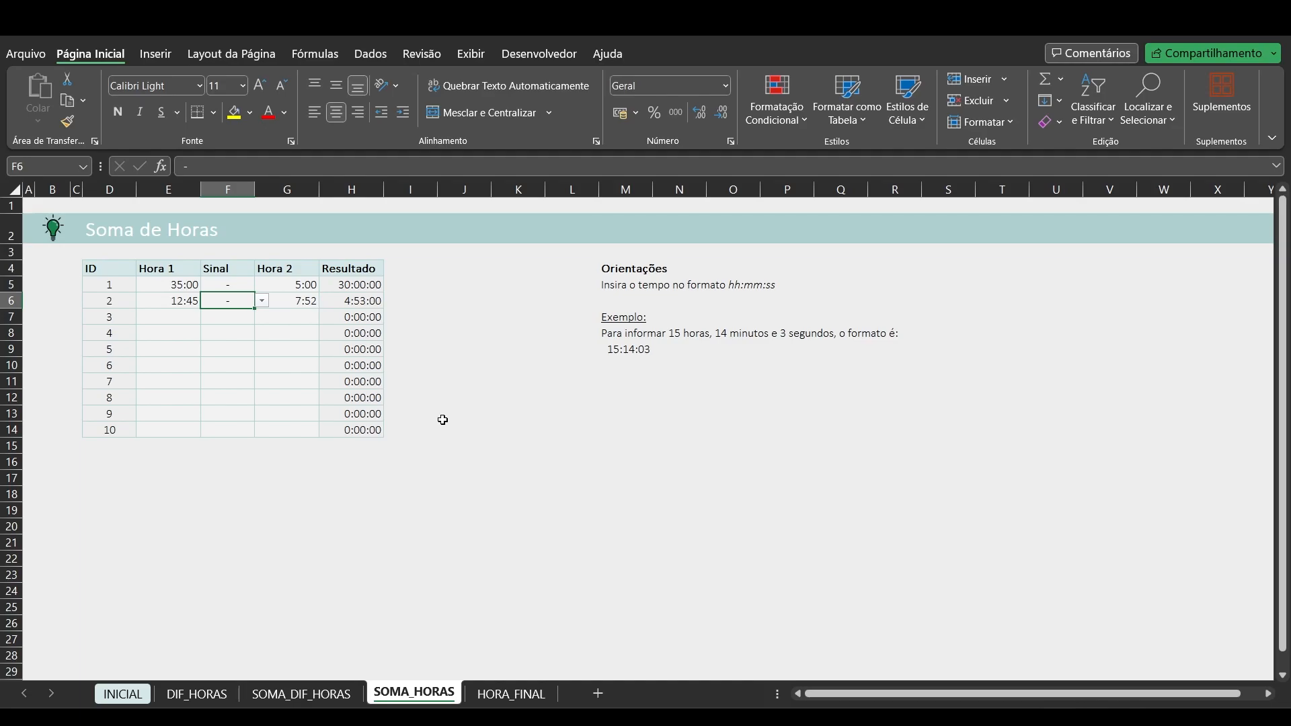
Open the HORA_FINAL sheet and examine its ID rows and the start date and duration entries of record 1.
left_click(508, 694)
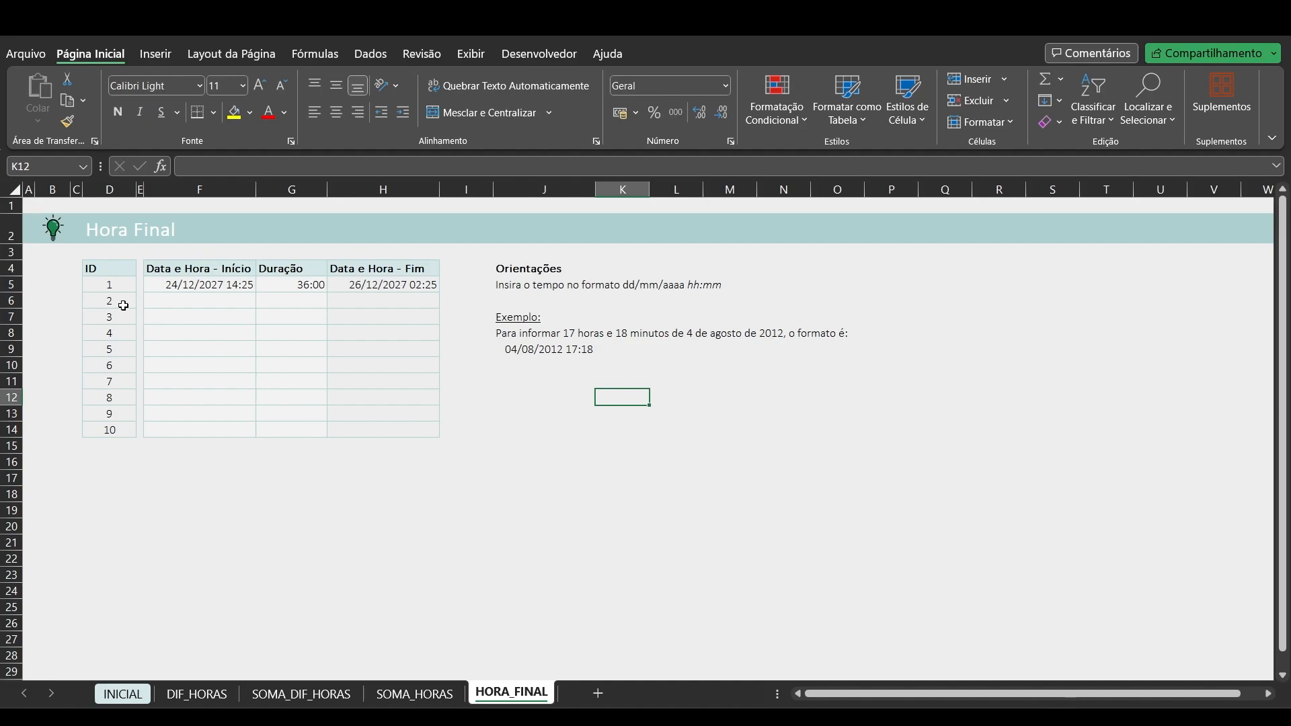
left_click_drag(54, 283, 55, 429)
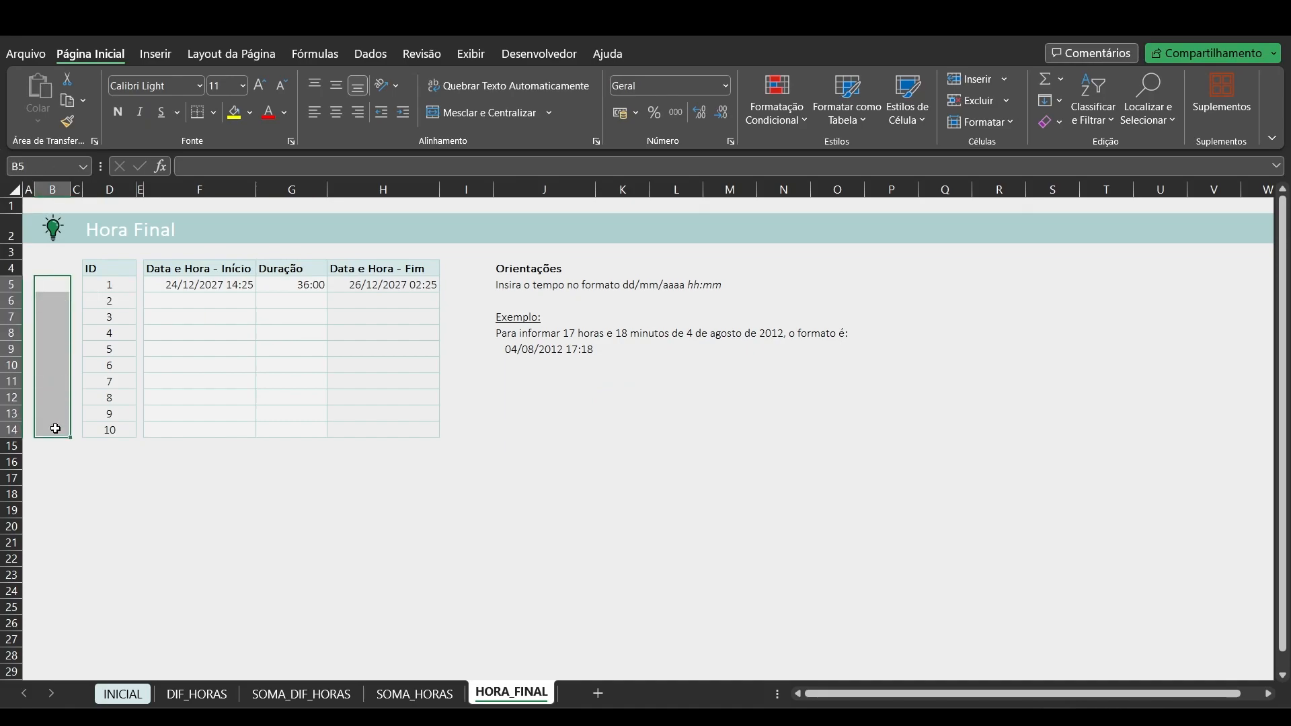
left_click(161, 286)
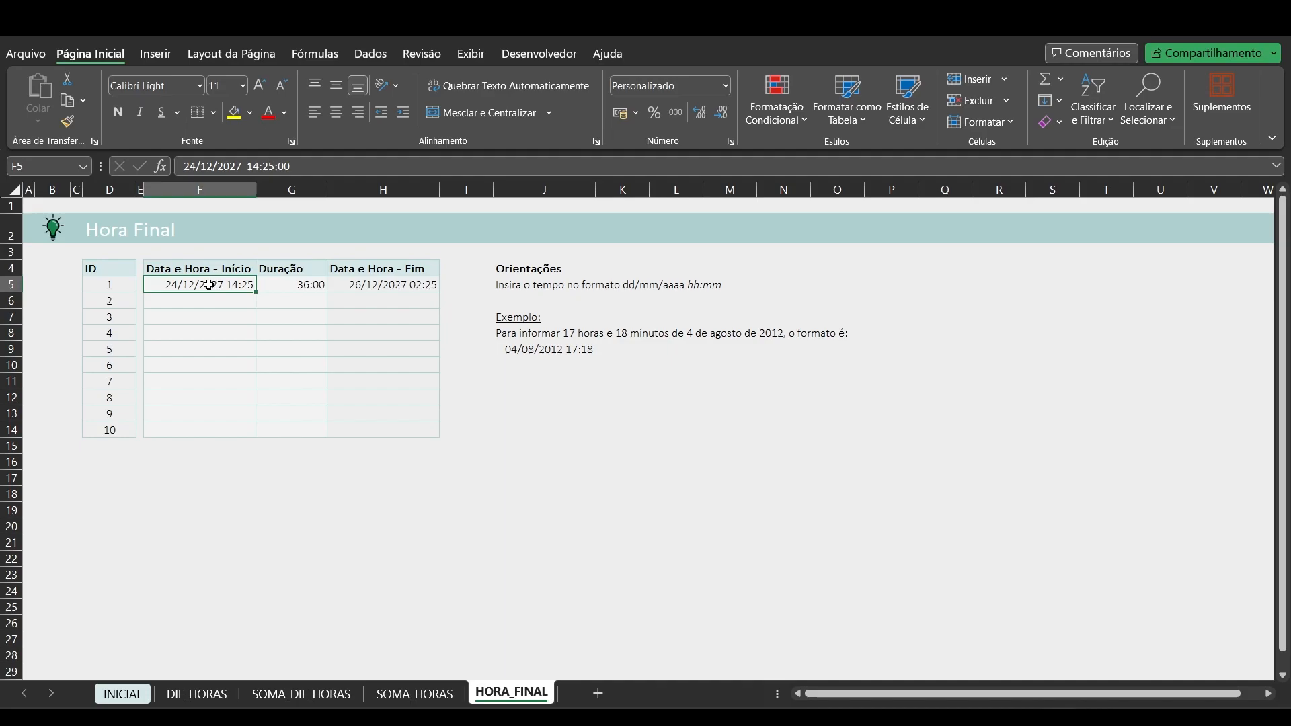
left_click(276, 286)
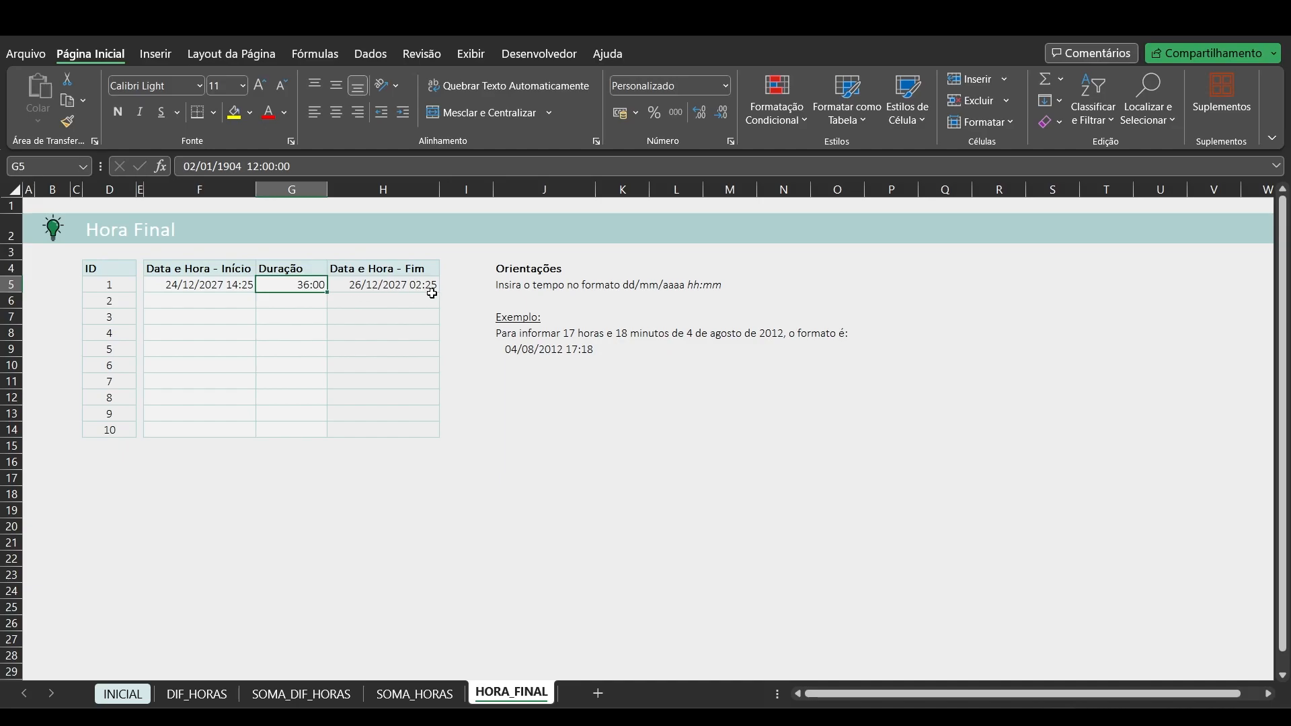
Set record 1 of the HORA_FINAL sheet to start on 24/12/2027 at 08:00 with a Duração of 8:48.
left_click(218, 286)
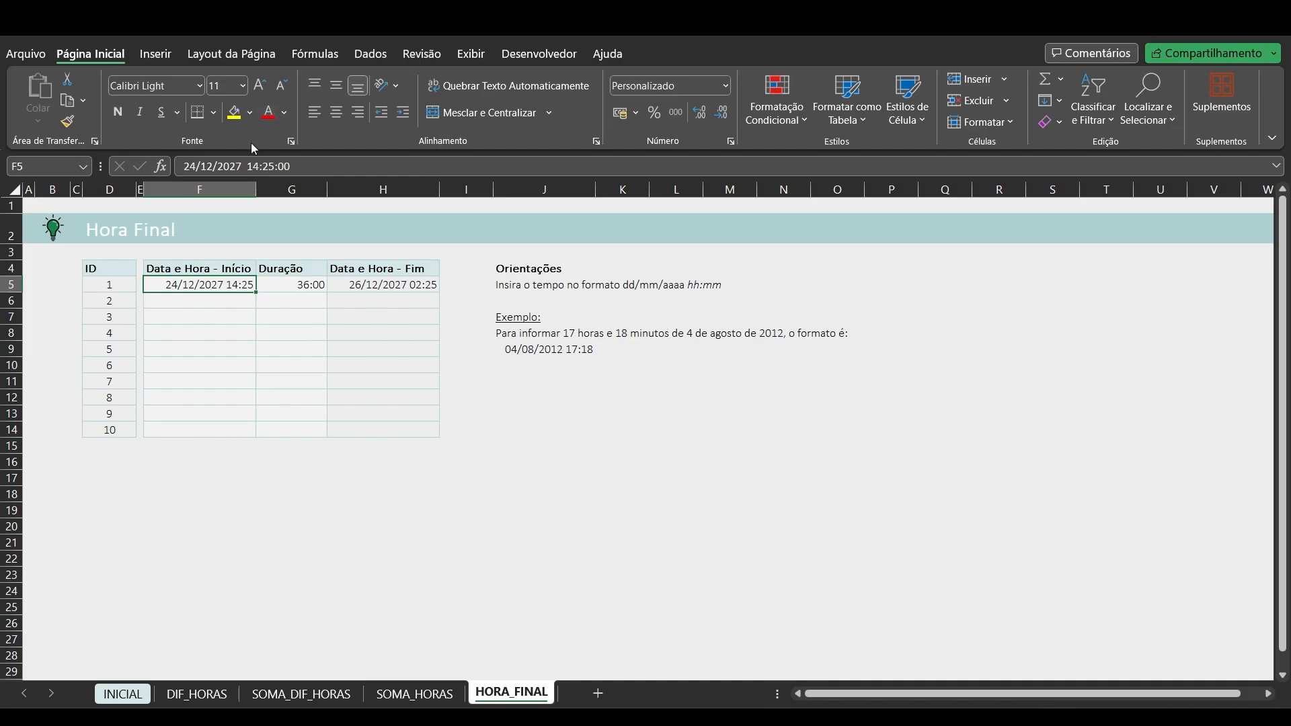
left_click_drag(247, 166, 343, 166)
type("08:00")
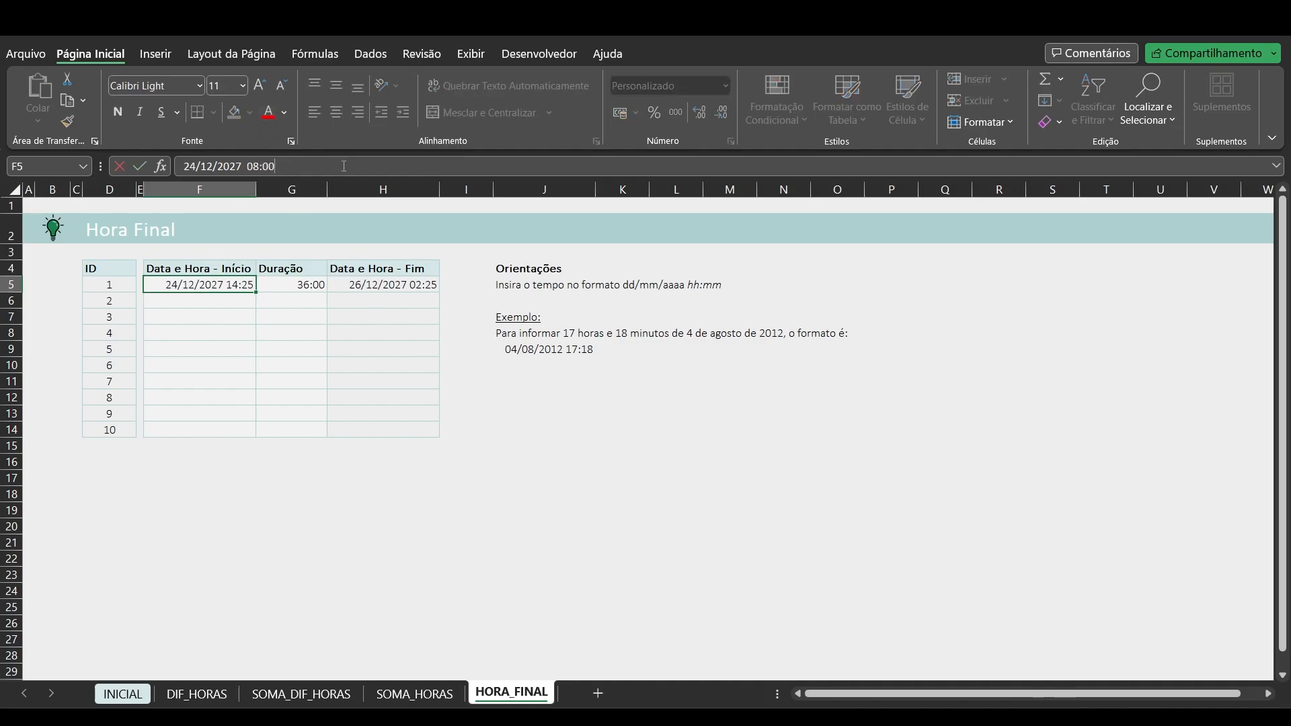
key("Tab")
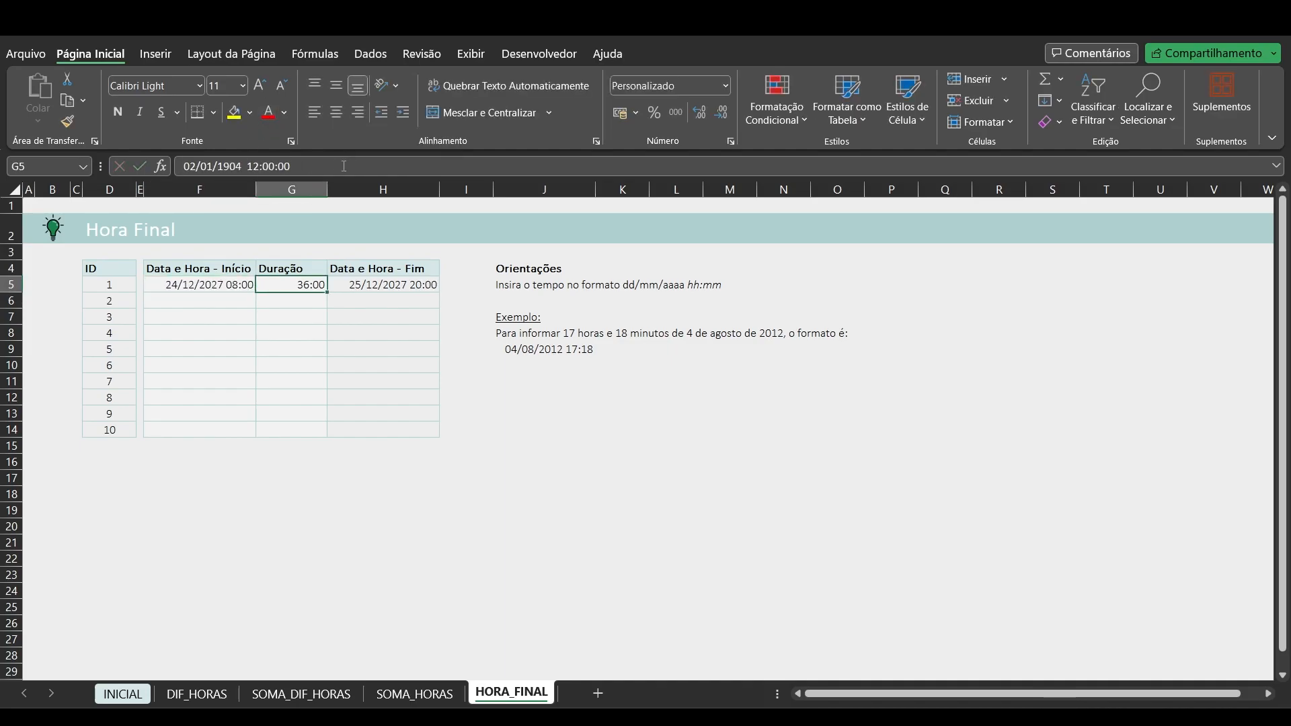
type("8:48")
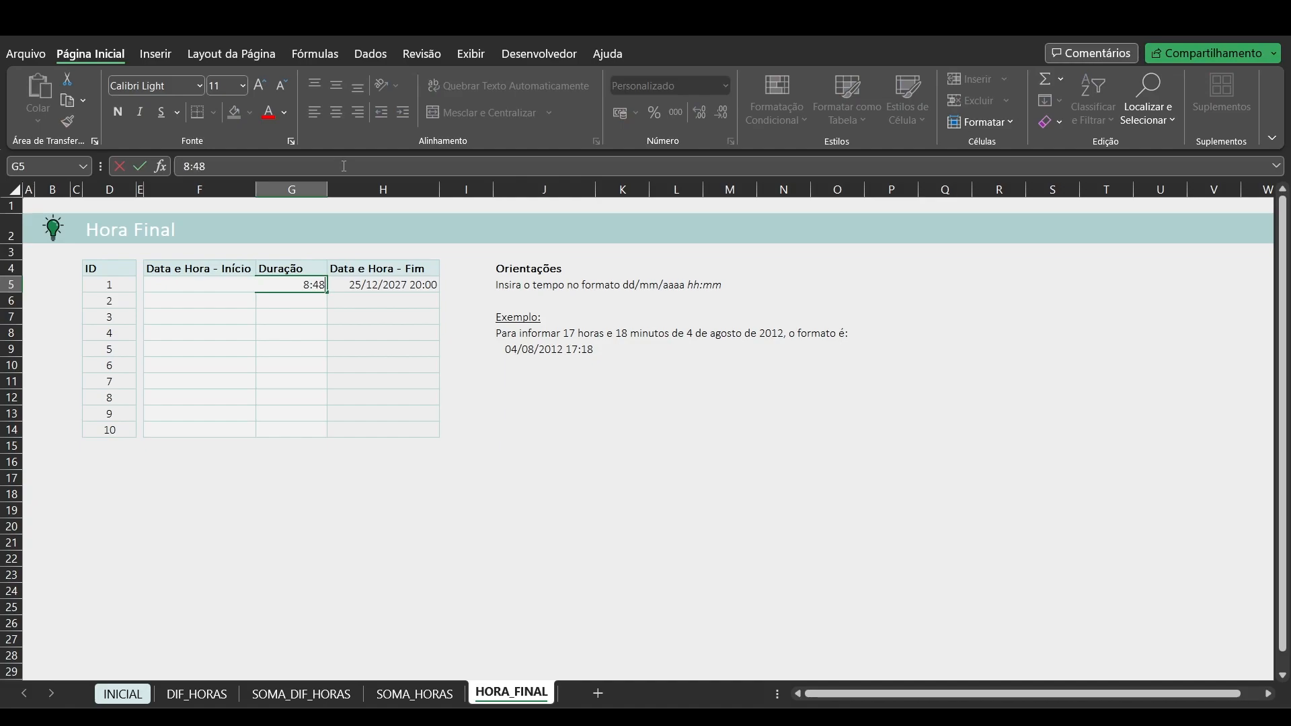
key("Return")
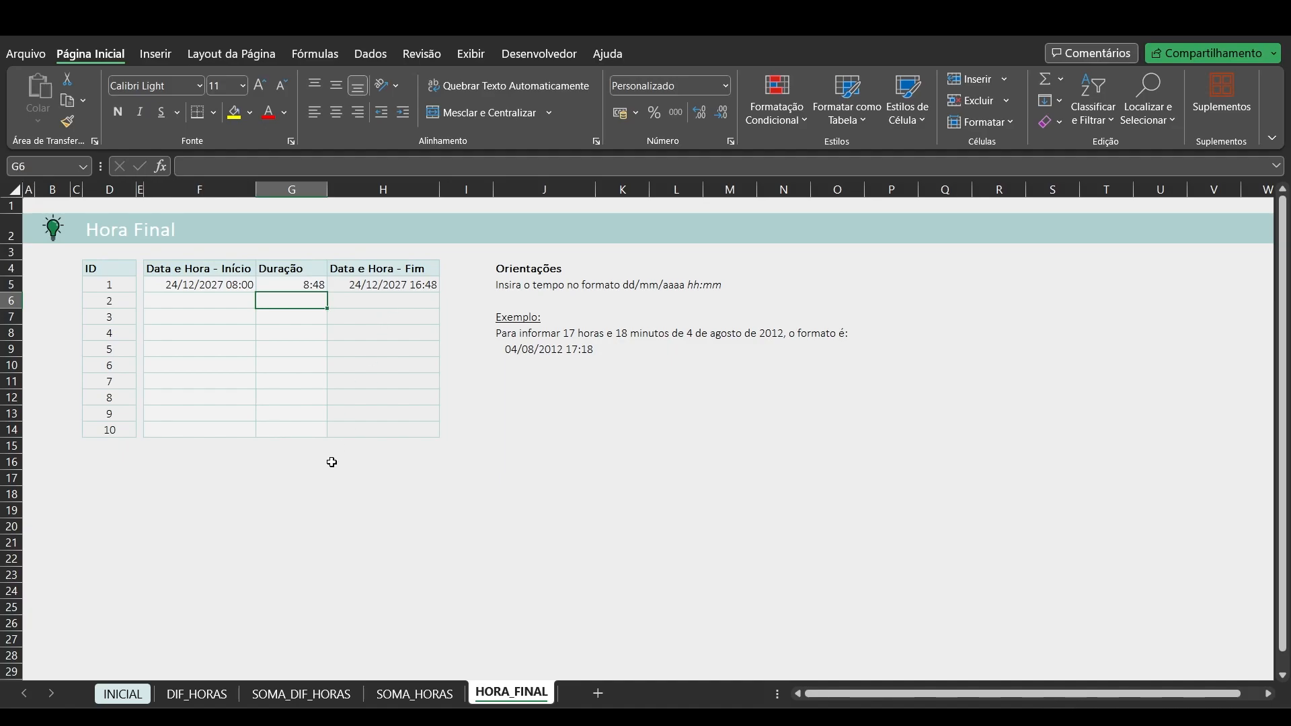
Return to the SOMA_DIF_HORAS sheet to review its summed durations.
left_click(302, 694)
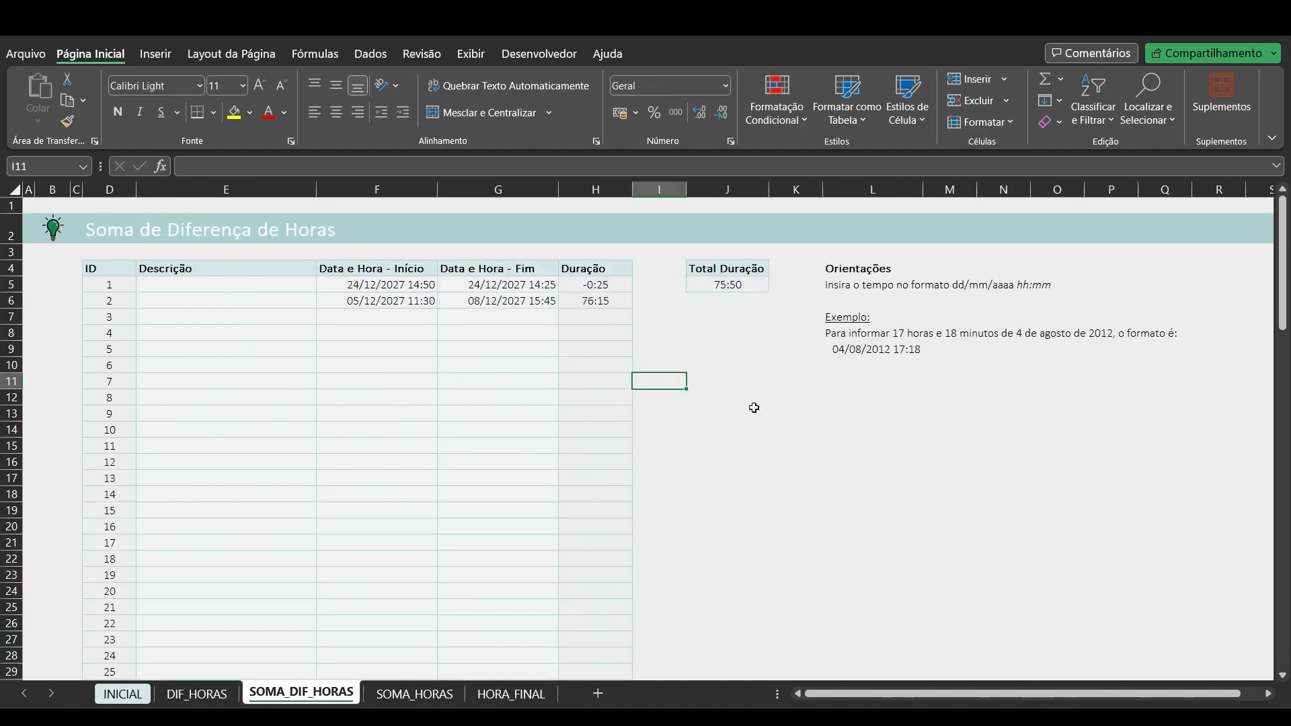